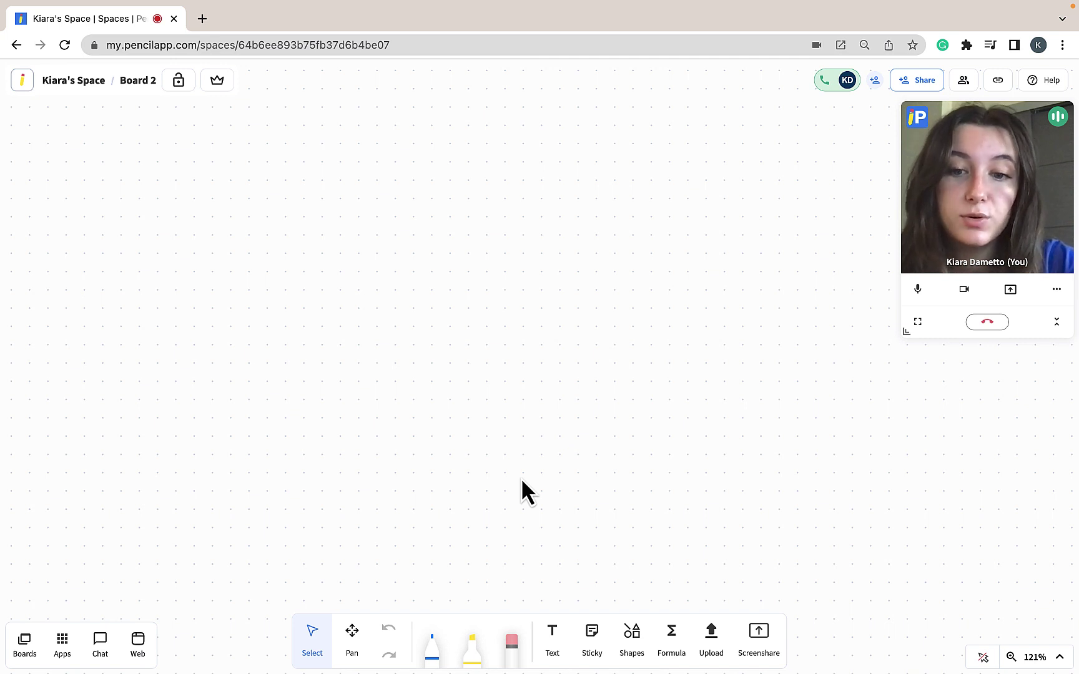
Set the pen to the second thickness in orange and draw two wavy strokes at upper left.
left_click(432, 649)
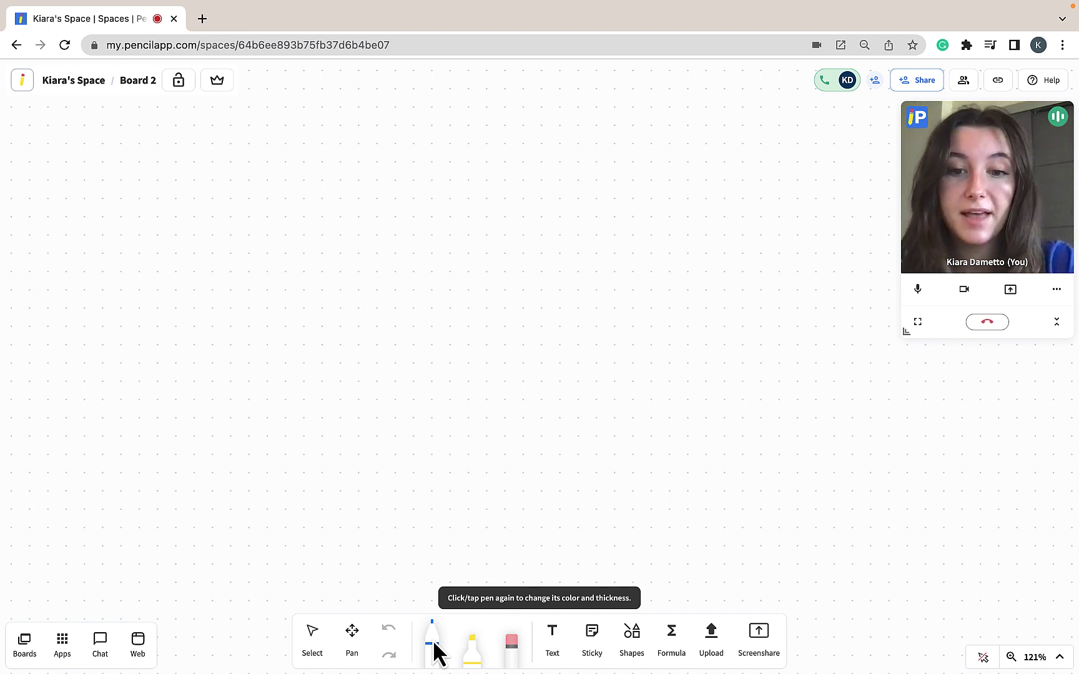
left_click(434, 645)
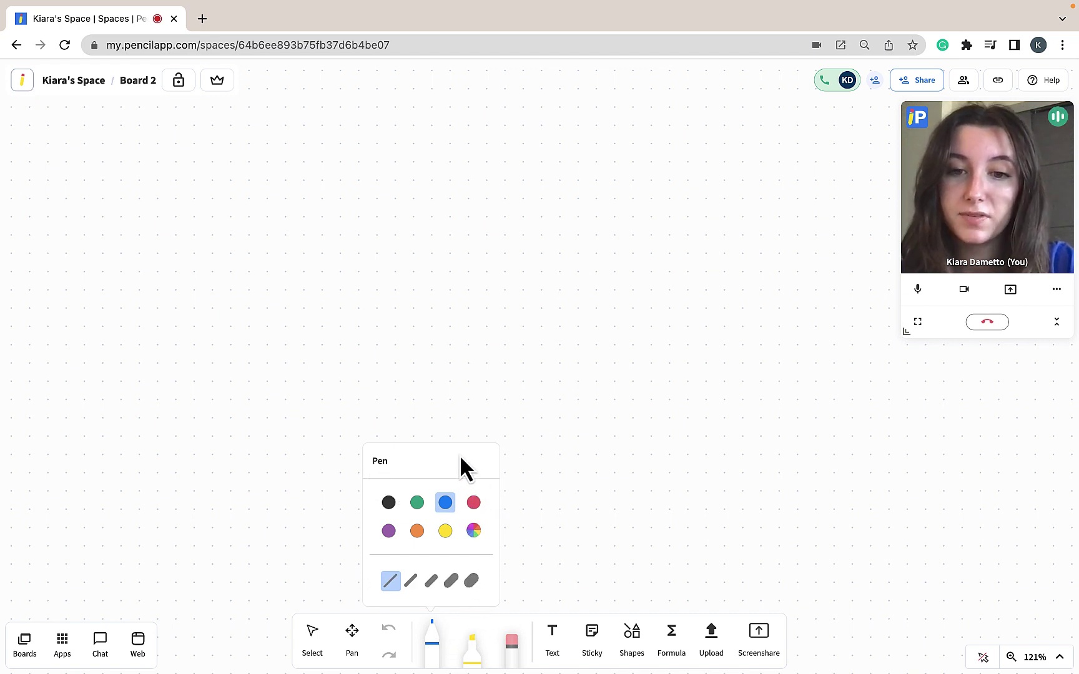
left_click(411, 581)
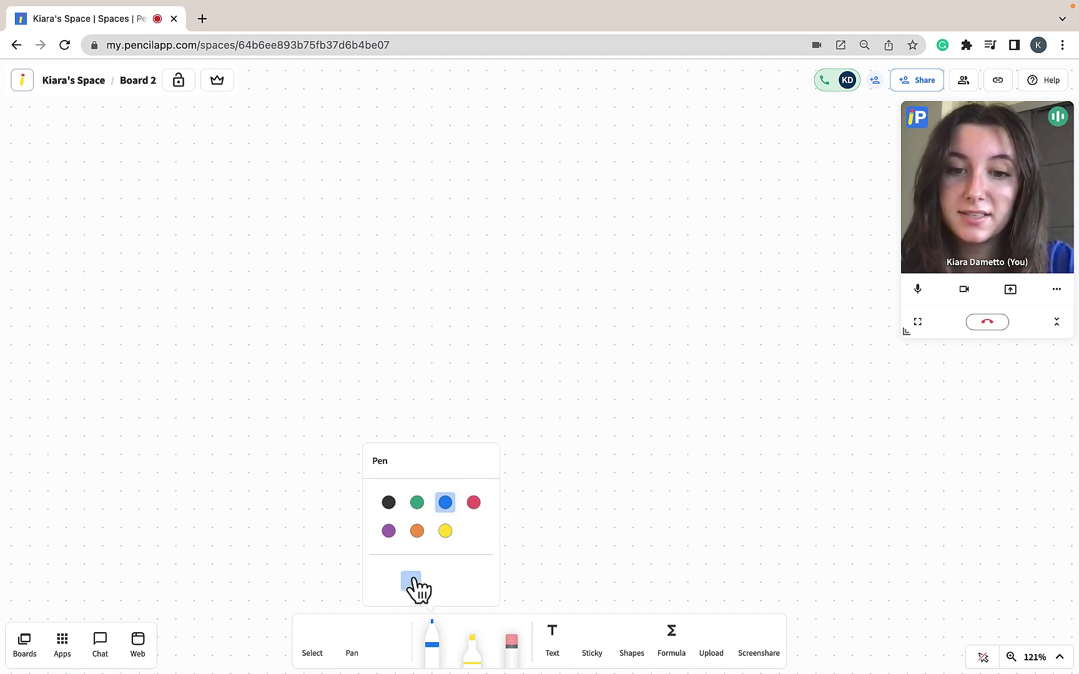
left_click(418, 531)
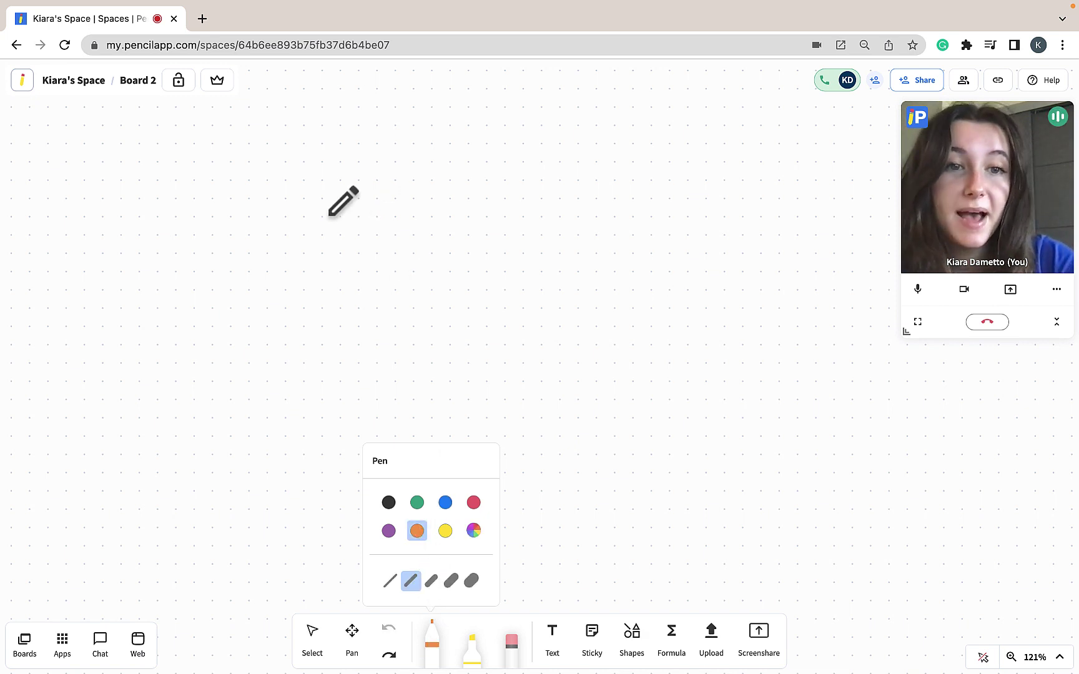
mouse_move(298, 213)
left_mouse_down()
mouse_move(331, 209)
mouse_move(331, 238)
mouse_move(376, 231)
mouse_move(371, 265)
mouse_move(442, 253)
left_mouse_up()
left_click(293, 198)
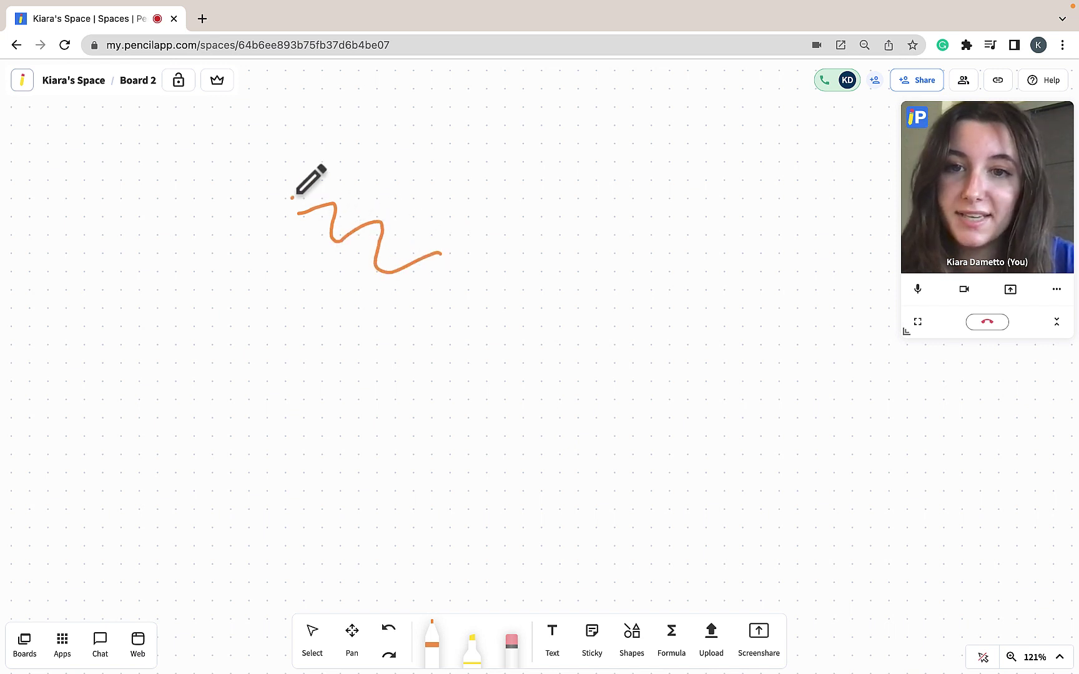
mouse_move(319, 183)
left_mouse_down()
mouse_move(342, 180)
mouse_move(370, 208)
mouse_move(388, 196)
mouse_move(402, 203)
mouse_move(402, 245)
mouse_move(449, 230)
left_mouse_up()
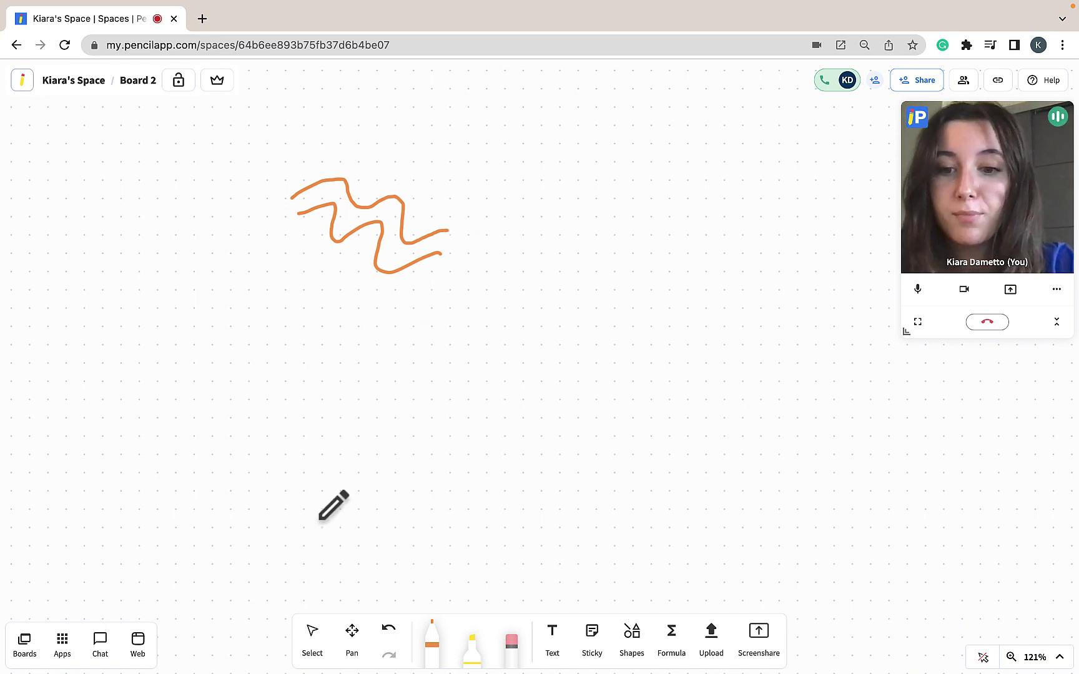
Make the lower orange stroke thicker and recolour it yellow.
left_click(308, 642)
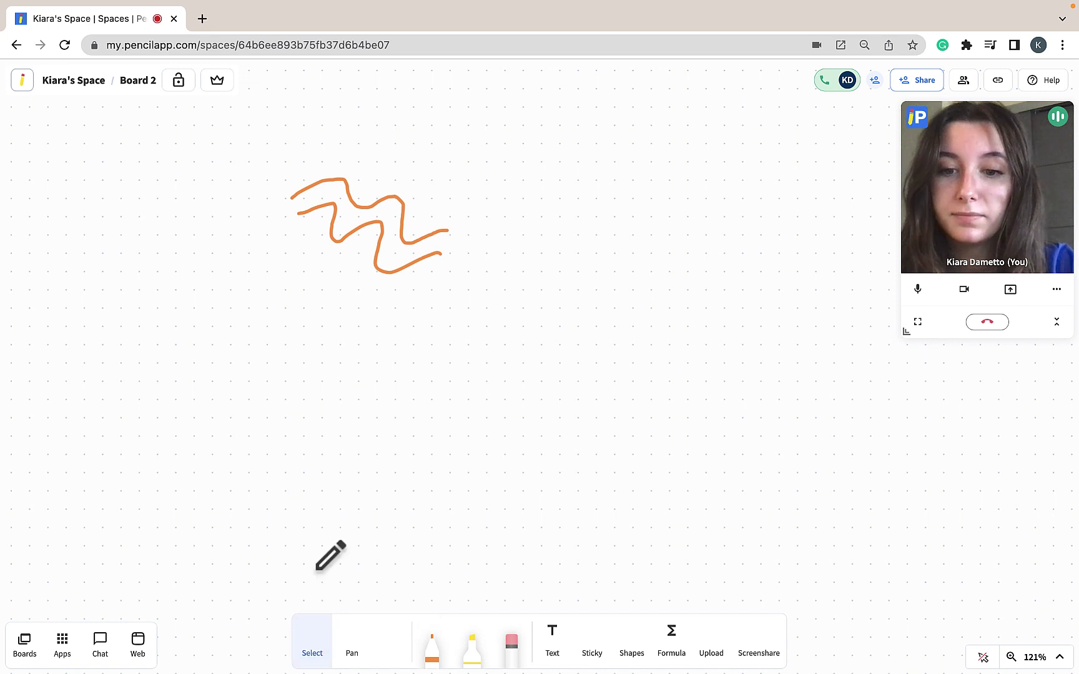
left_click(372, 261)
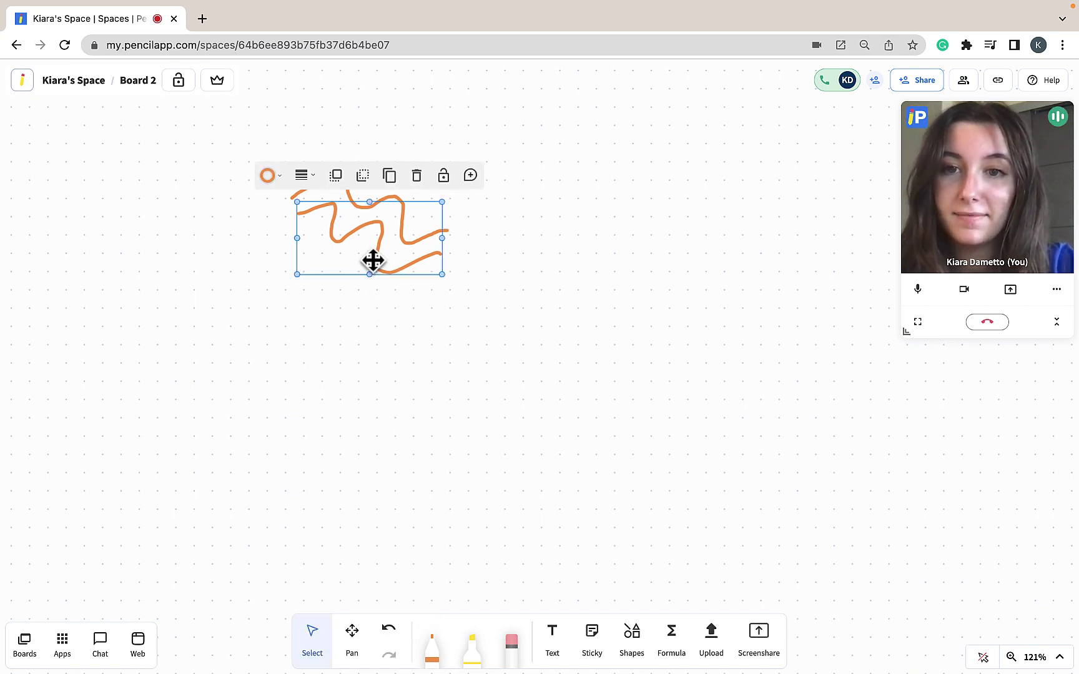
left_click(270, 177)
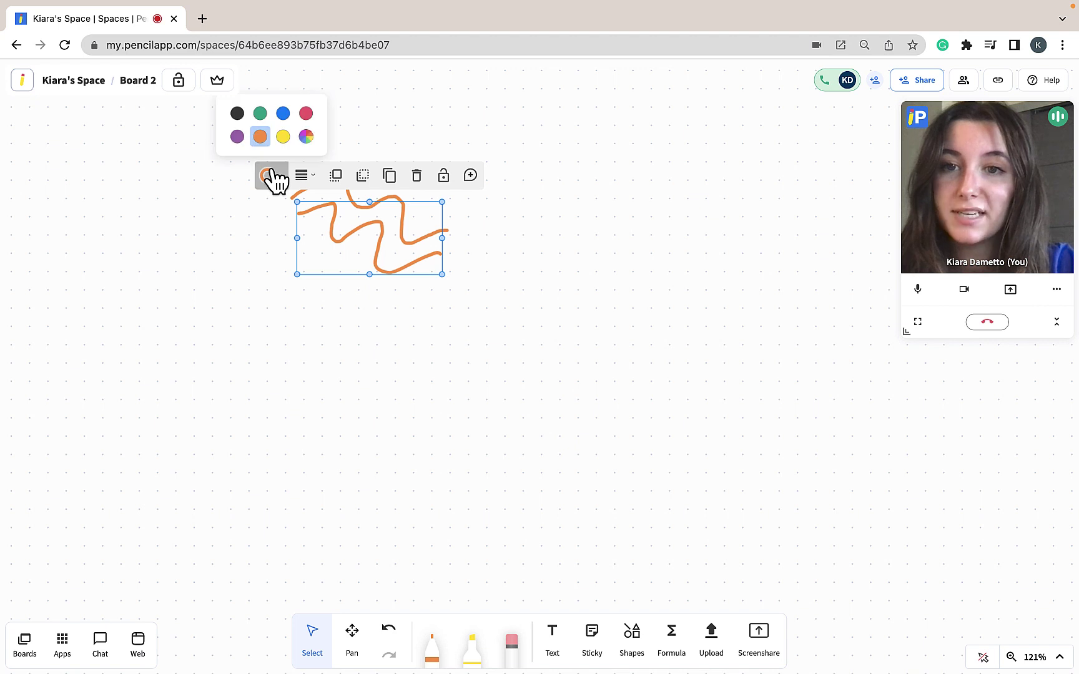
left_click(303, 176)
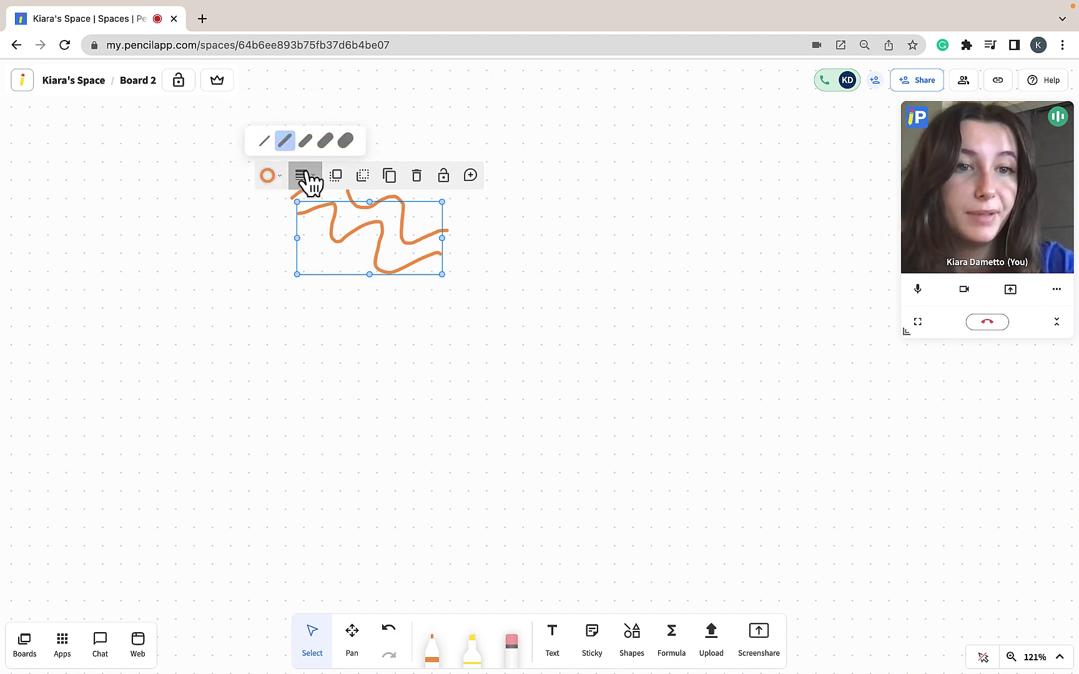
left_click(306, 141)
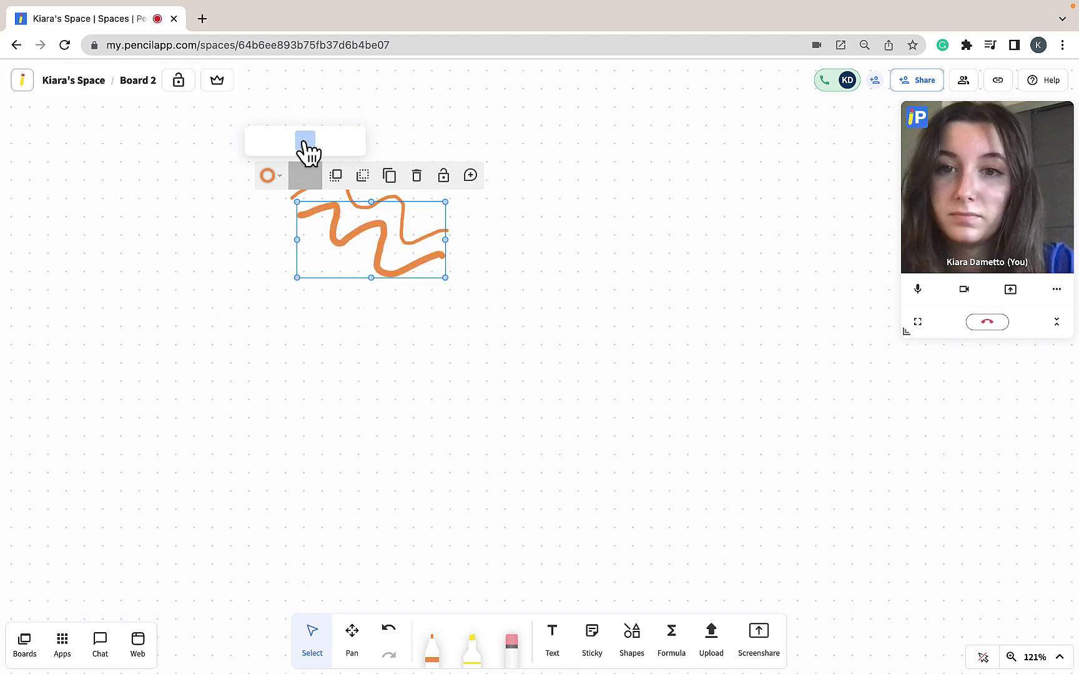
left_click(269, 176)
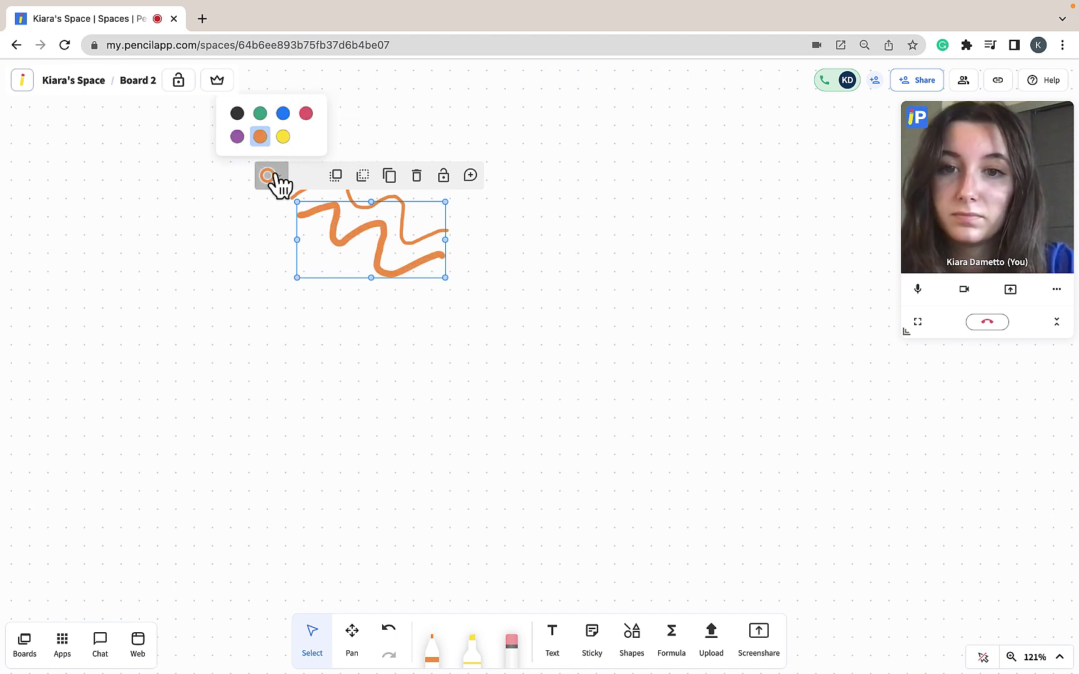
left_click(283, 136)
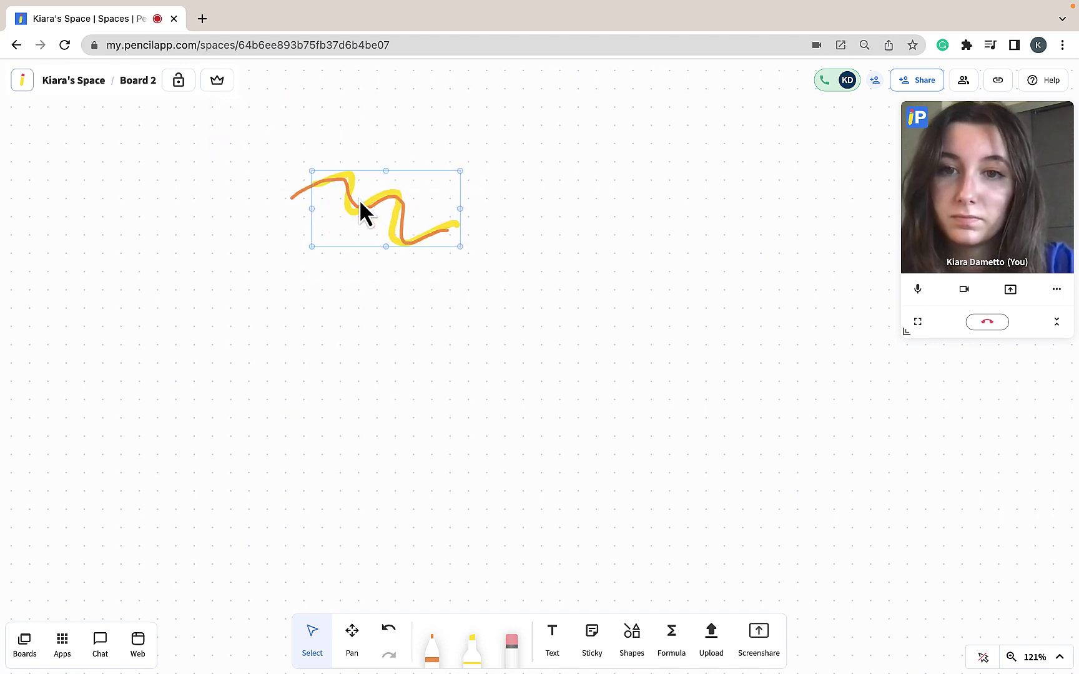
Move the yellow stroke onto the orange line, bring it forward and duplicate it.
left_click_drag(359, 200, 359, 199)
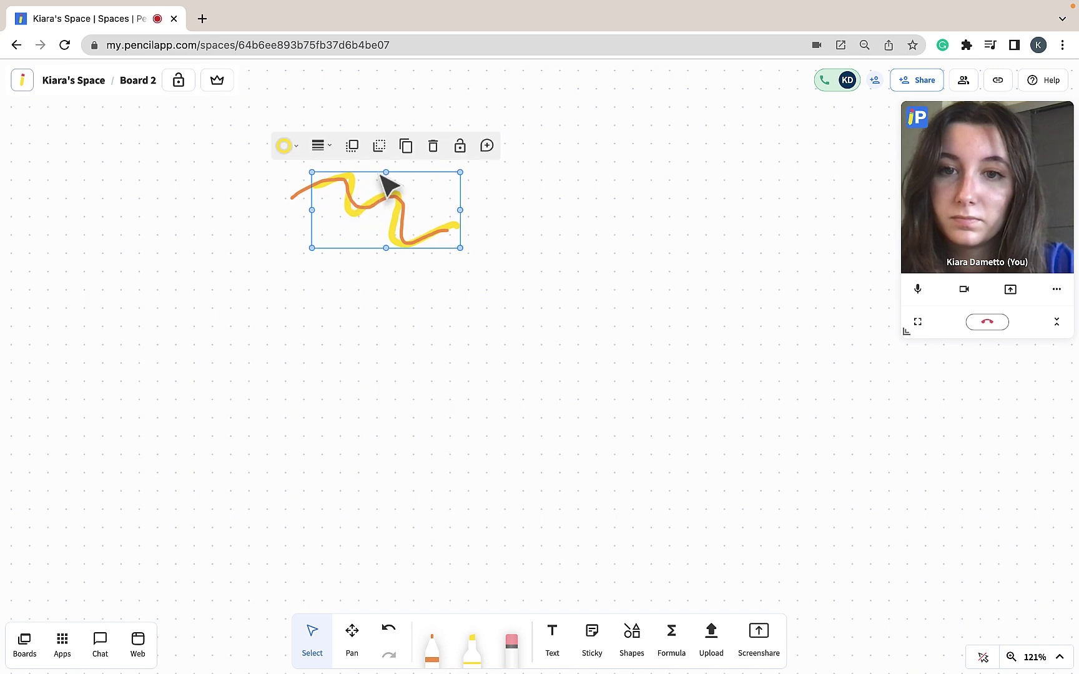
left_click(353, 148)
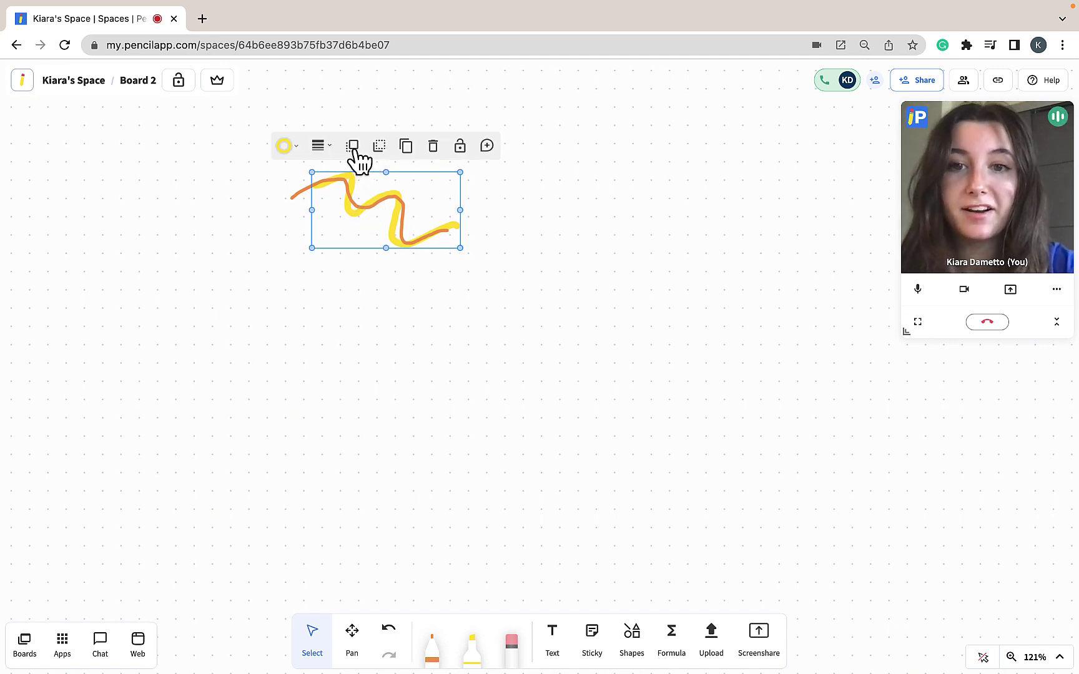
left_click(406, 150)
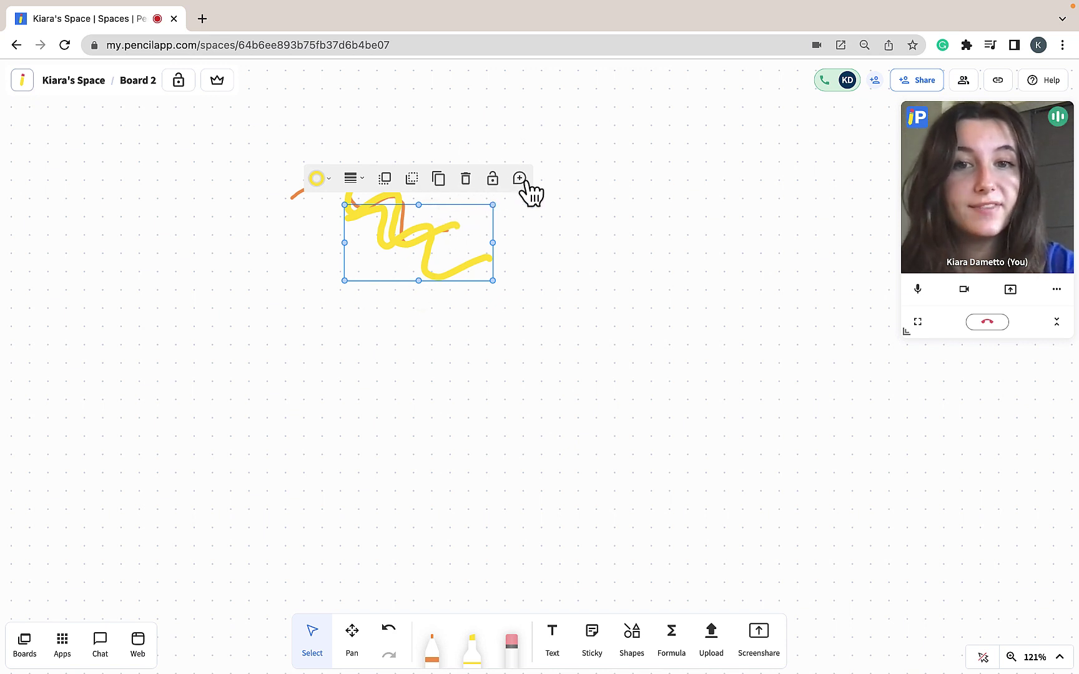
left_click(525, 413)
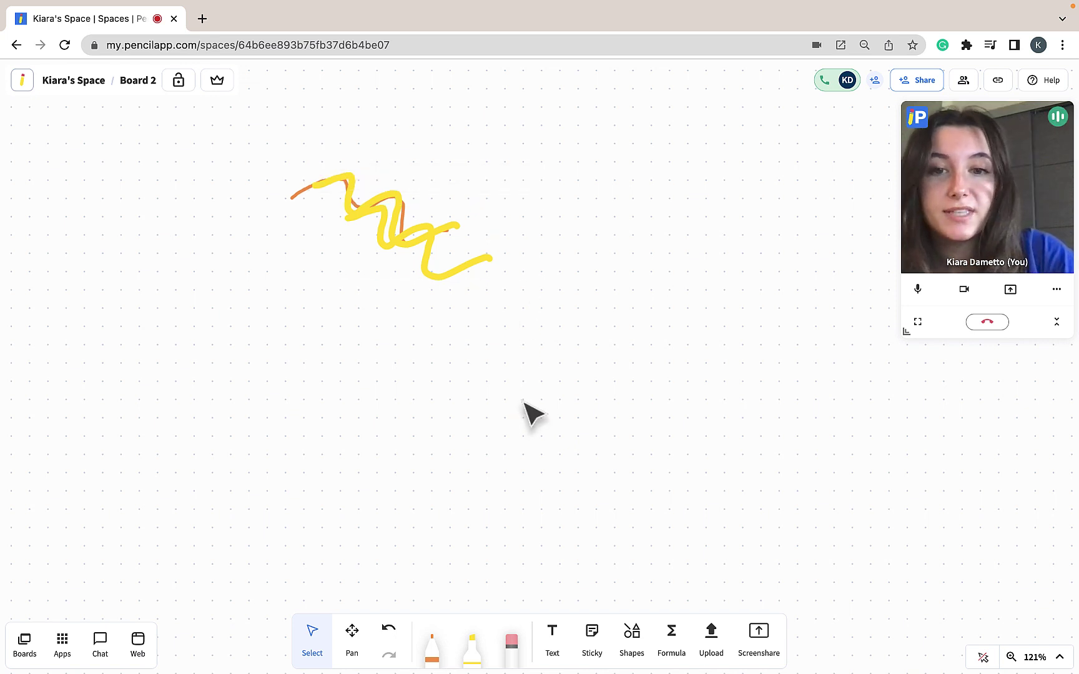
Draw two thick green highlighter strokes across the scribble.
left_click(473, 650)
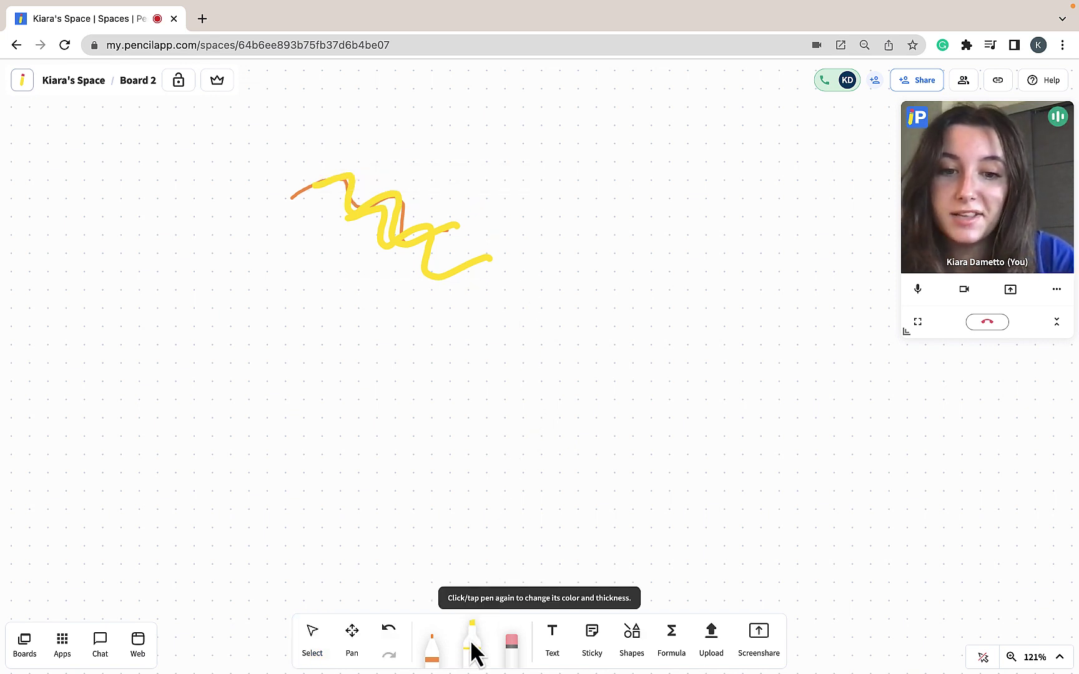
left_click(470, 641)
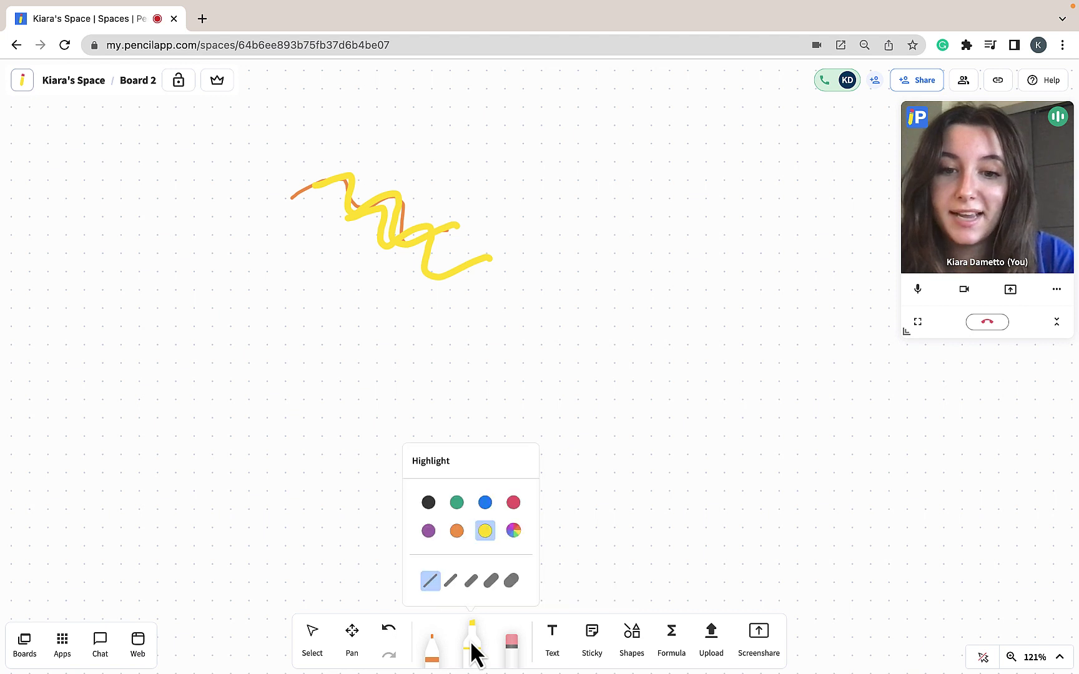
left_click(460, 506)
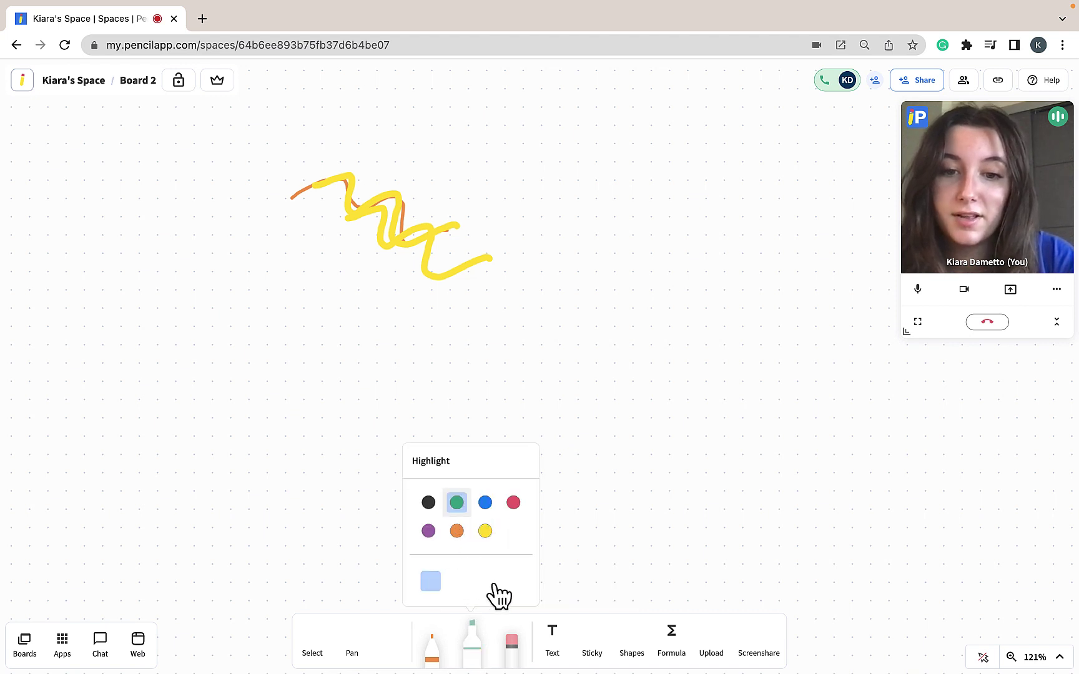
left_click(491, 582)
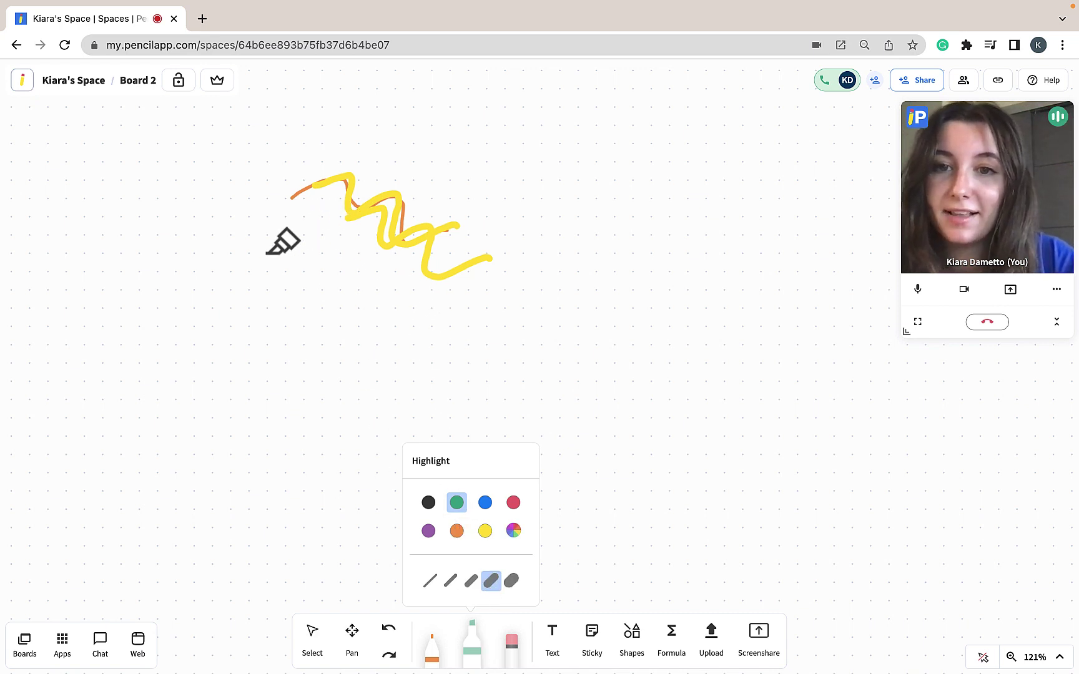
left_click_drag(232, 224, 532, 237)
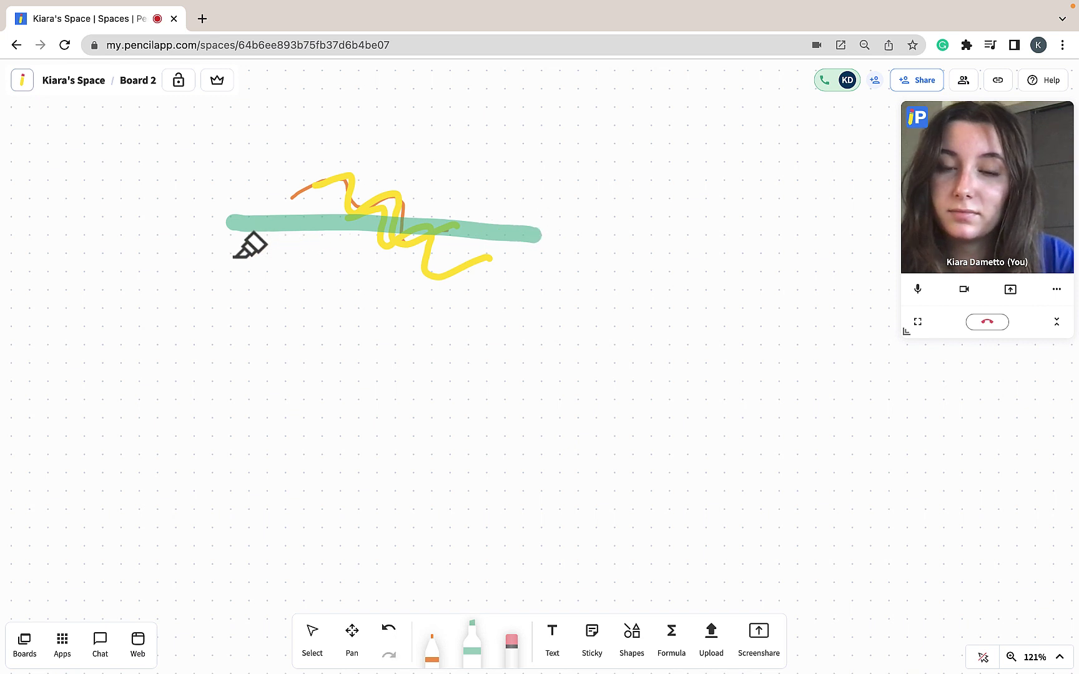
left_click_drag(231, 256, 516, 264)
Recolour the upper green highlight blue at the thinnest width.
key("v")
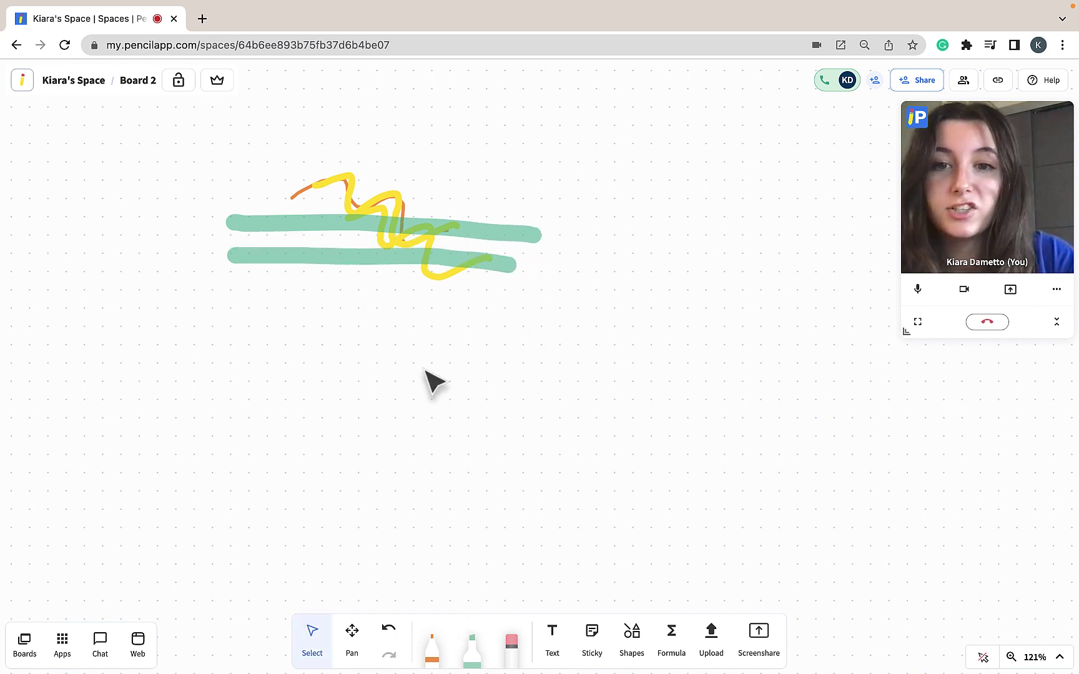
left_click(468, 227)
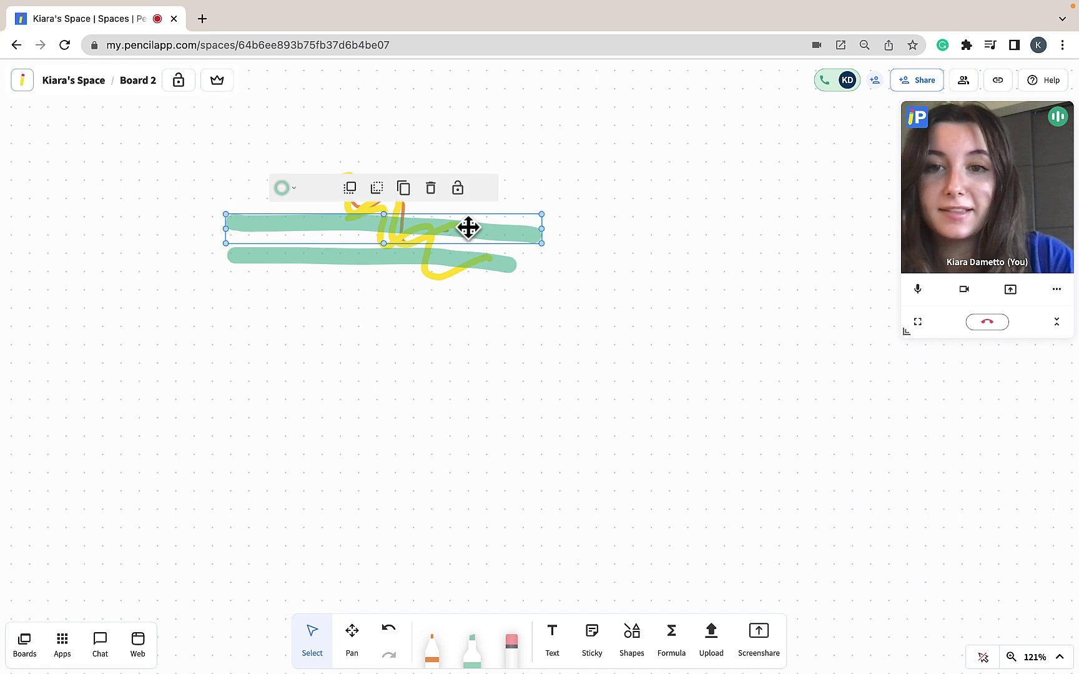
left_click(282, 189)
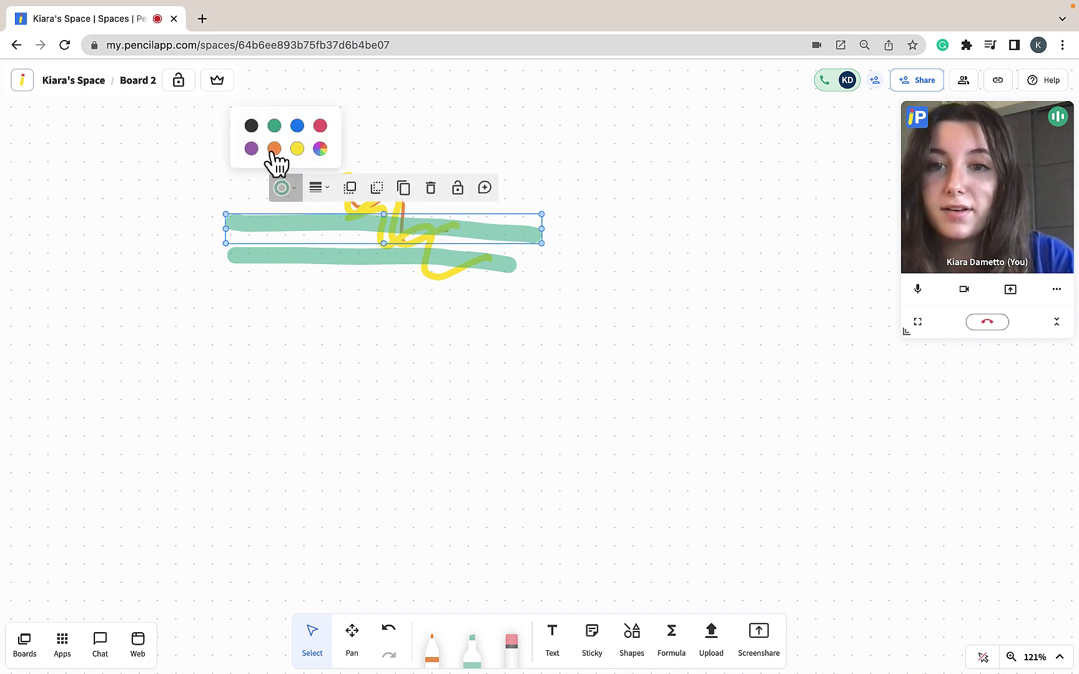
left_click(321, 189)
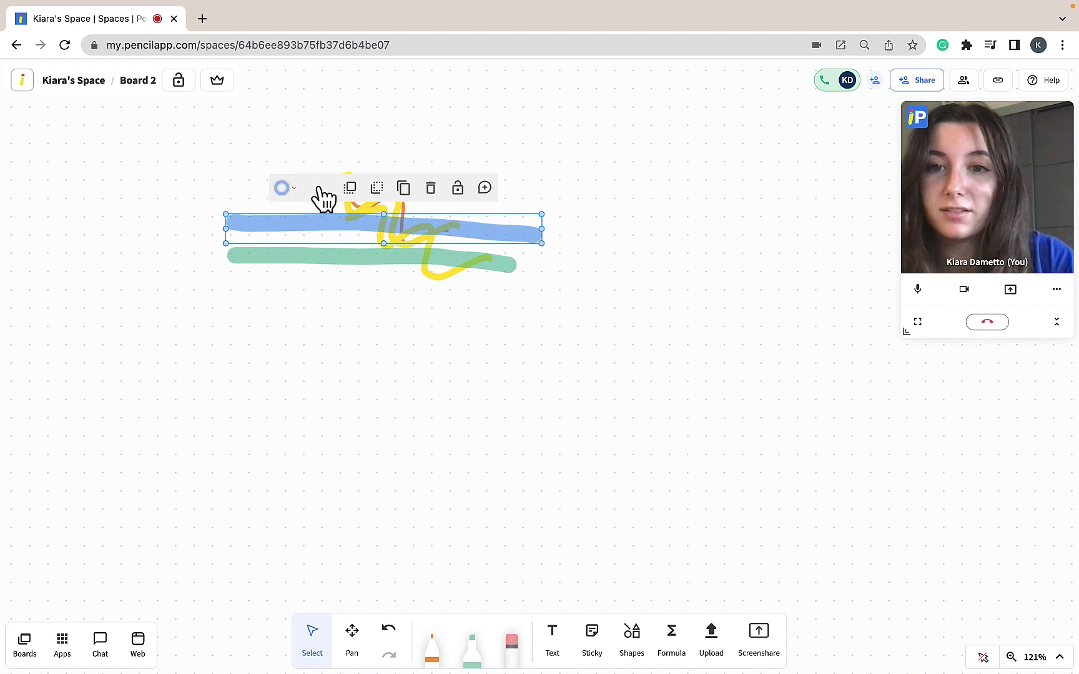
left_click(321, 189)
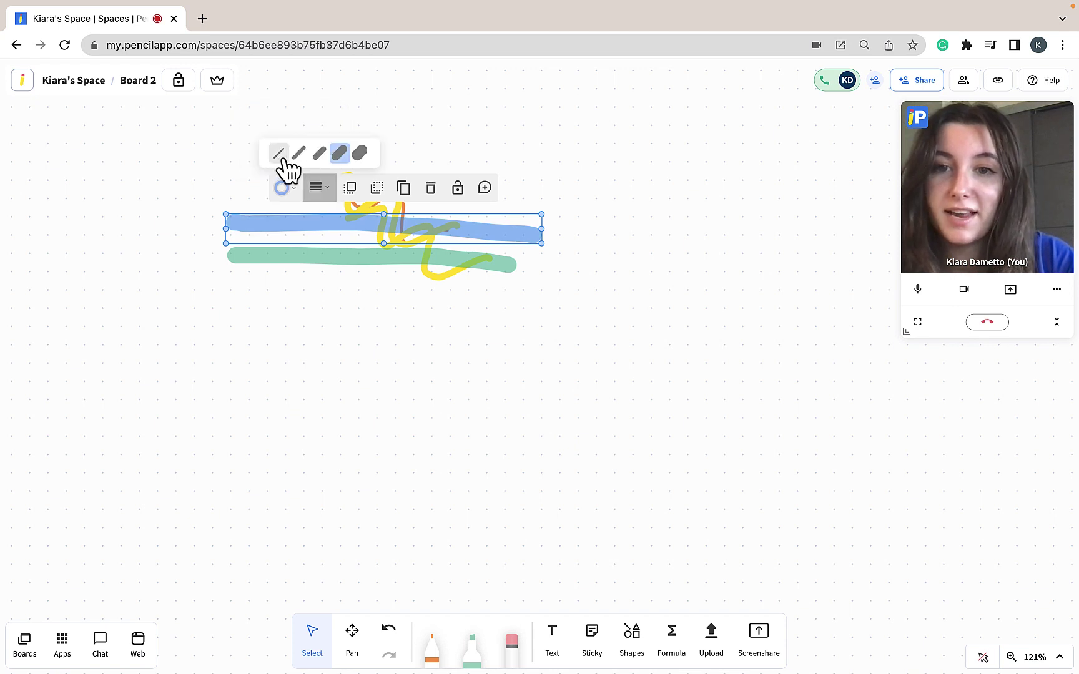
left_click(280, 156)
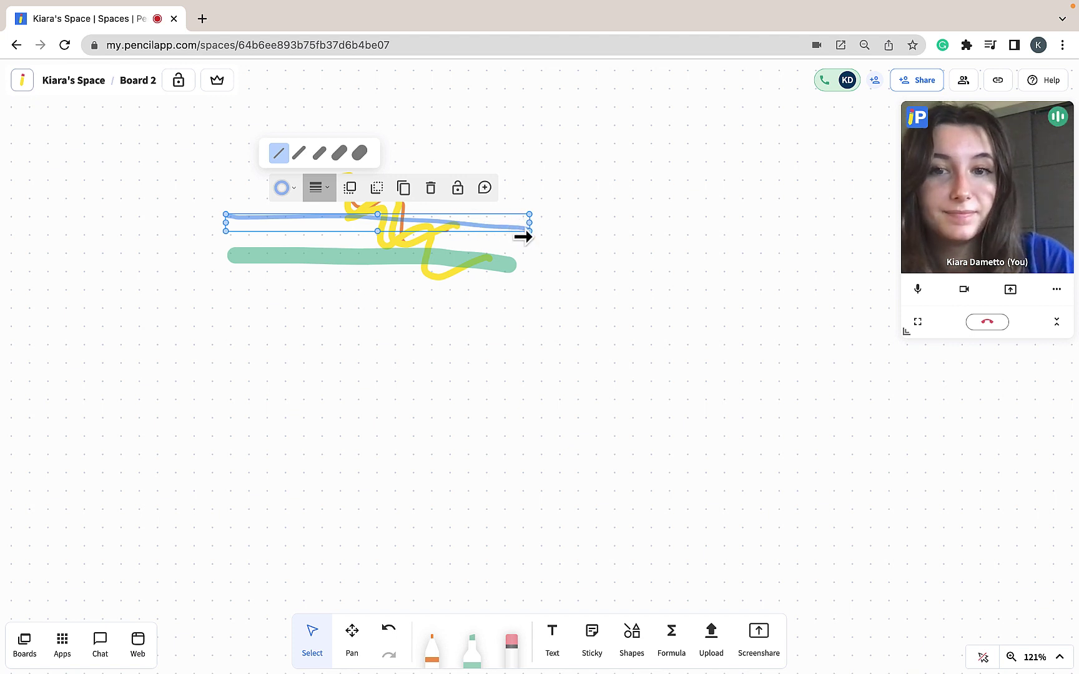
left_click(552, 353)
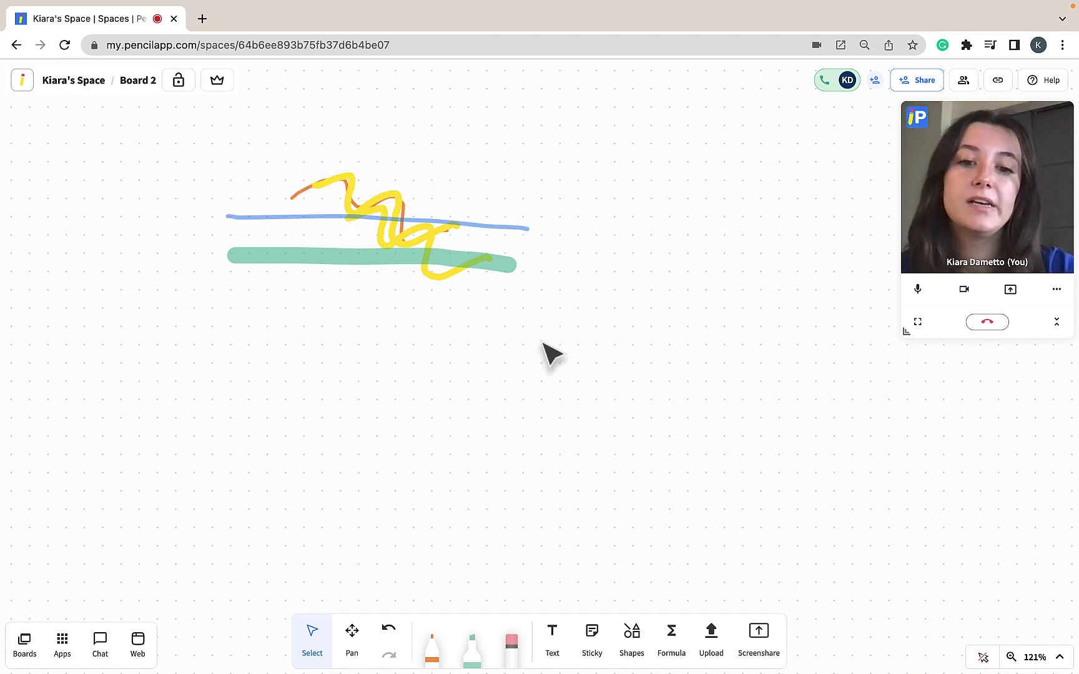
Erase the green, blue, yellow and orange strokes, leaving the board blank.
left_click(513, 653)
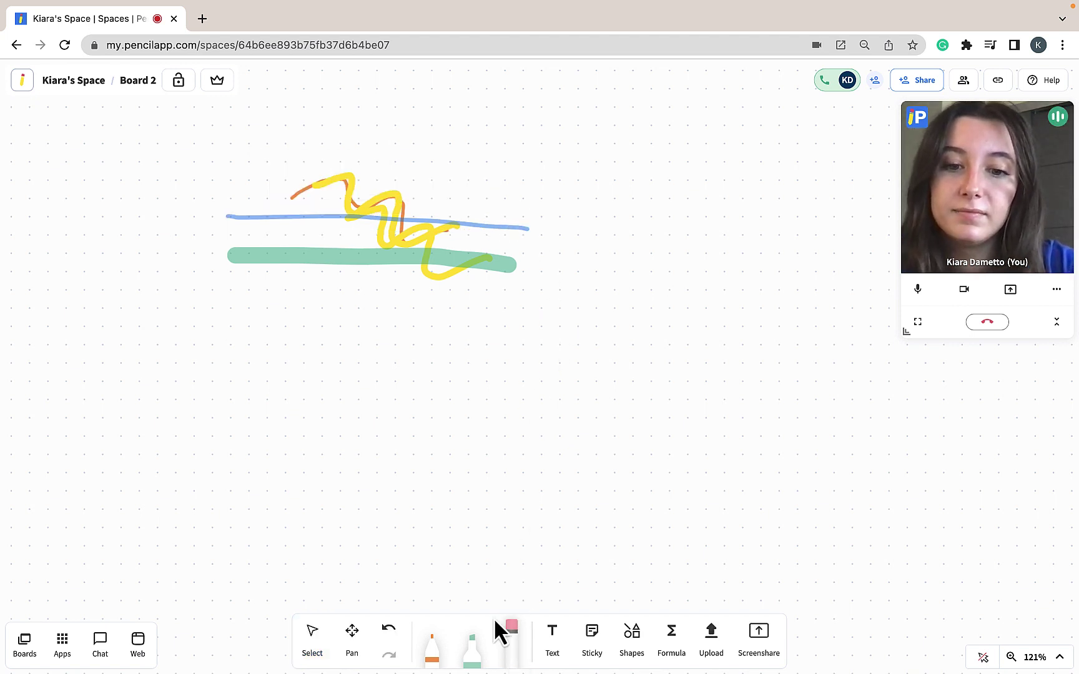
left_click(338, 254)
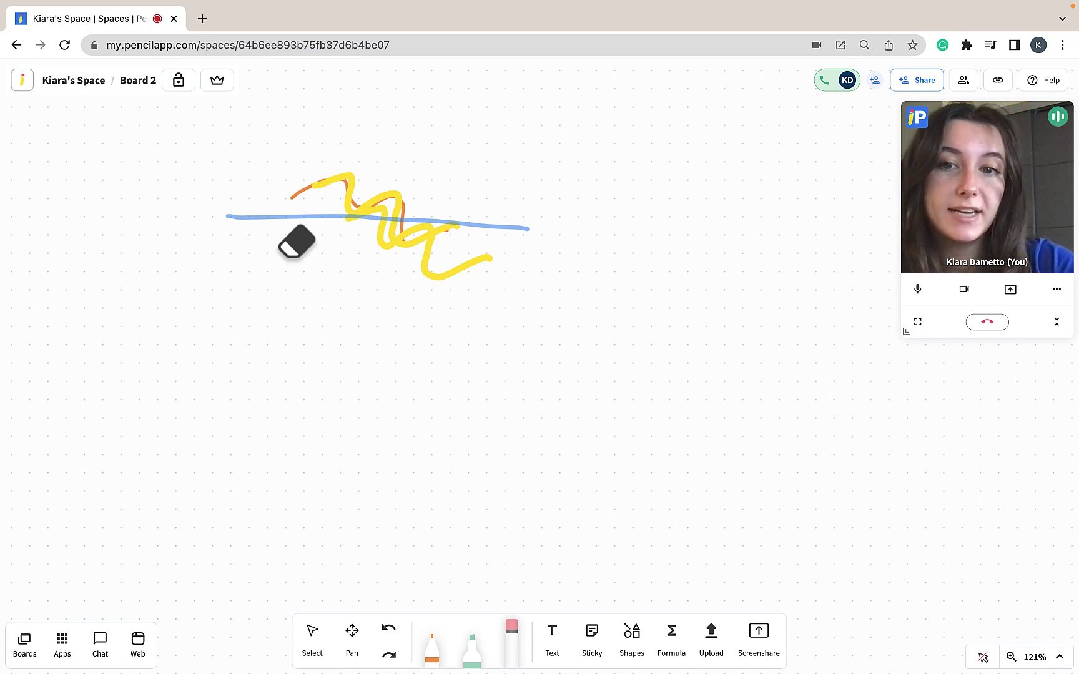
mouse_move(297, 240)
left_mouse_down()
mouse_move(426, 185)
mouse_move(436, 203)
left_mouse_up()
key("Escape")
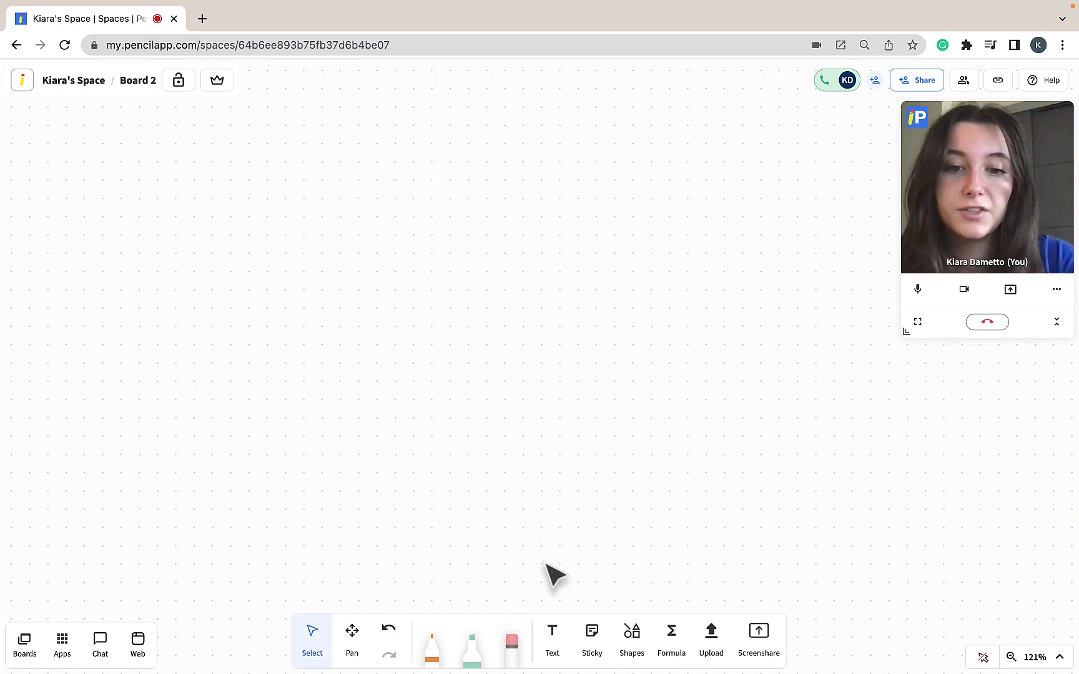
Add a text box at the top left reading 'Pencil Spaces Whiteboard Tools'.
left_click(552, 643)
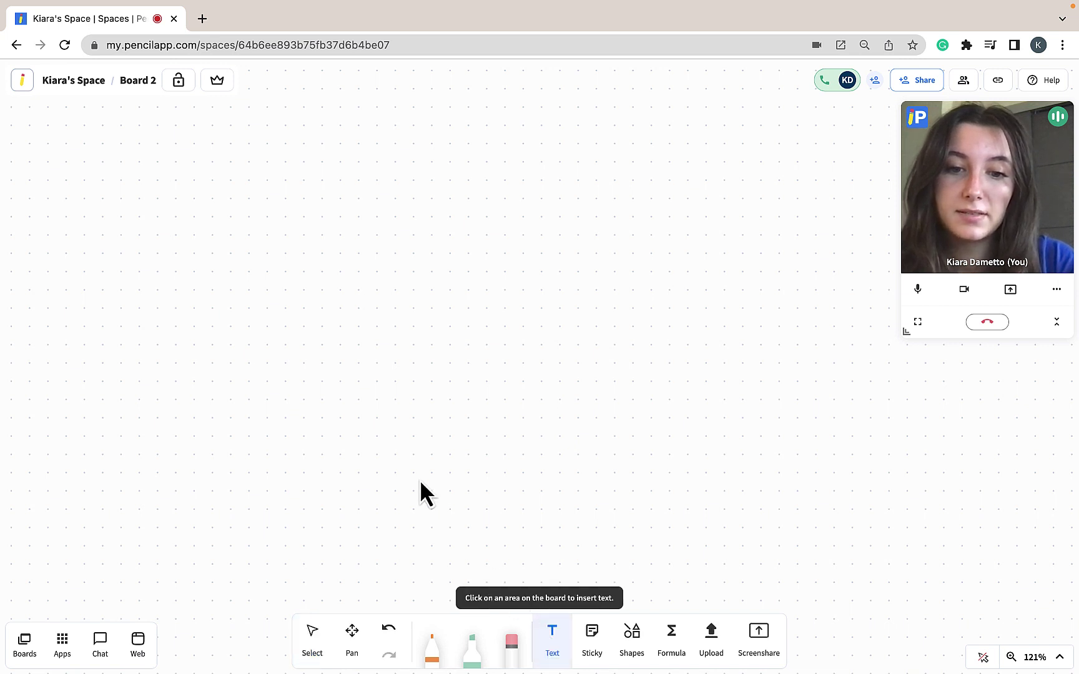
left_click(248, 174)
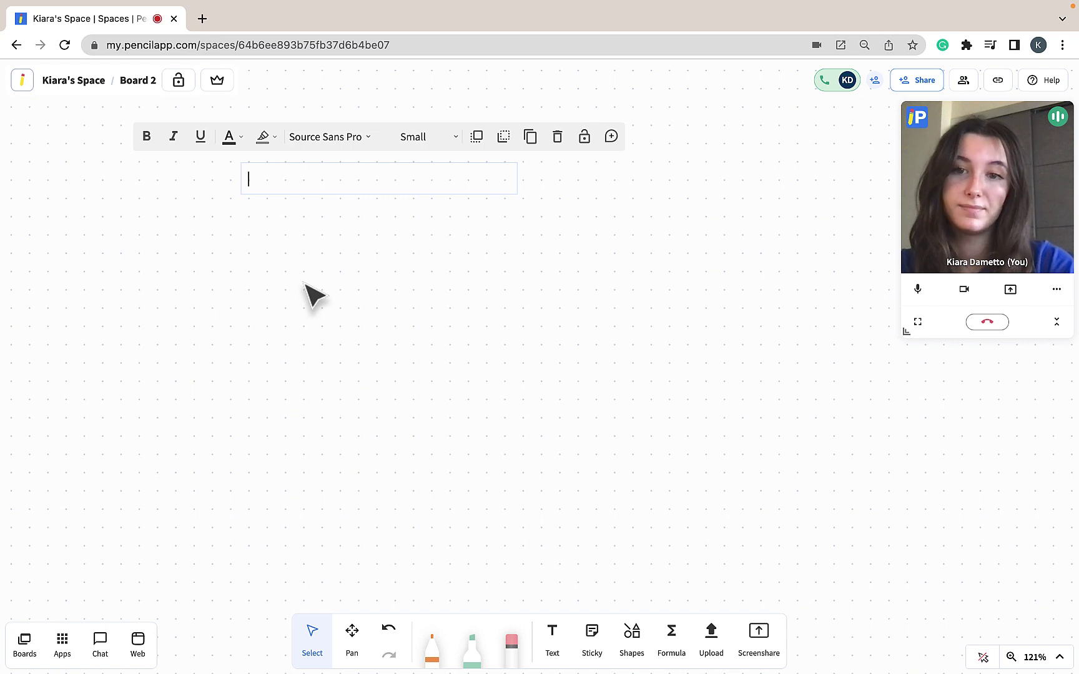
type("Pencil Spaces ")
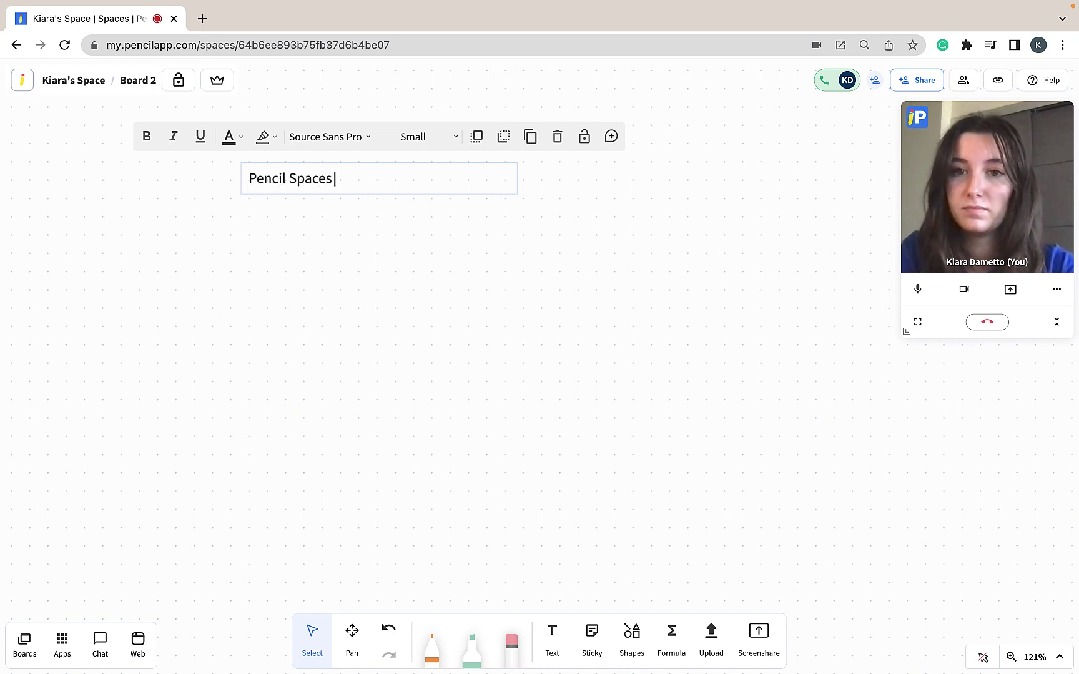
type("Whiteboard Tools")
key("Escape")
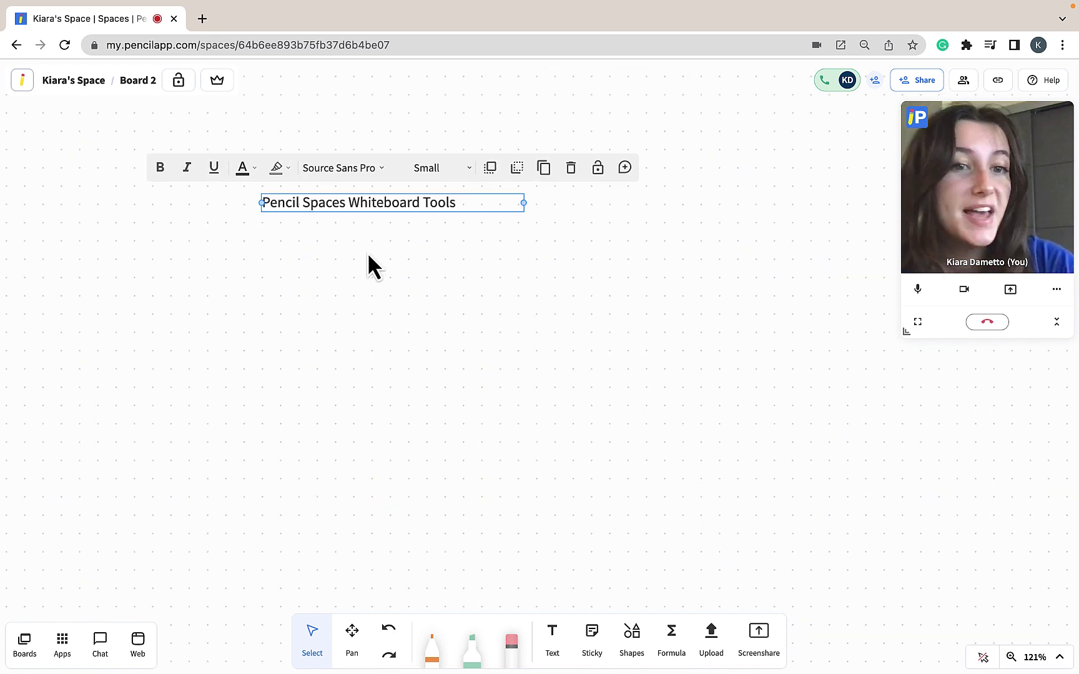
Make the title bold, italic and underlined in purple with a yellow highlight.
left_click(162, 166)
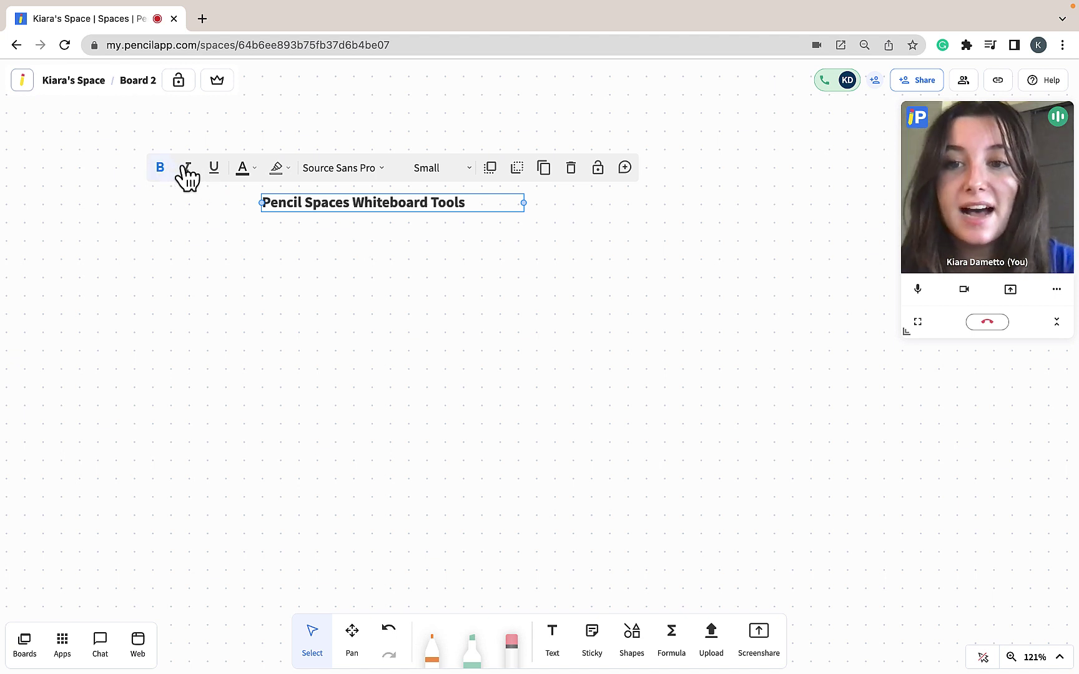
left_click(186, 169)
left_click(213, 167)
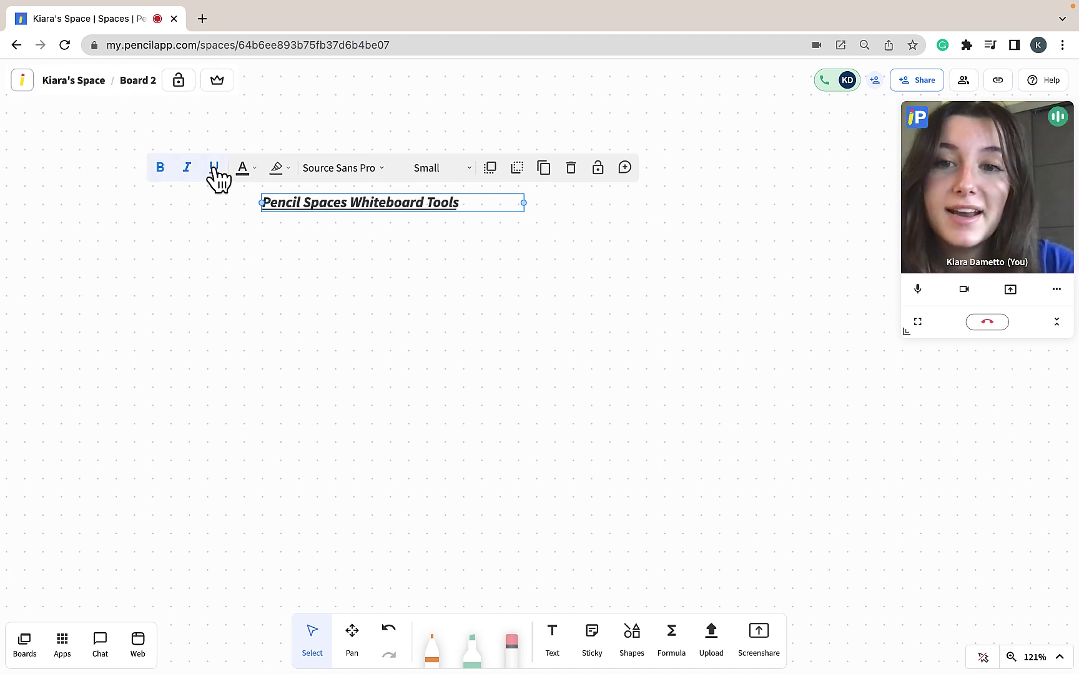
left_click(248, 169)
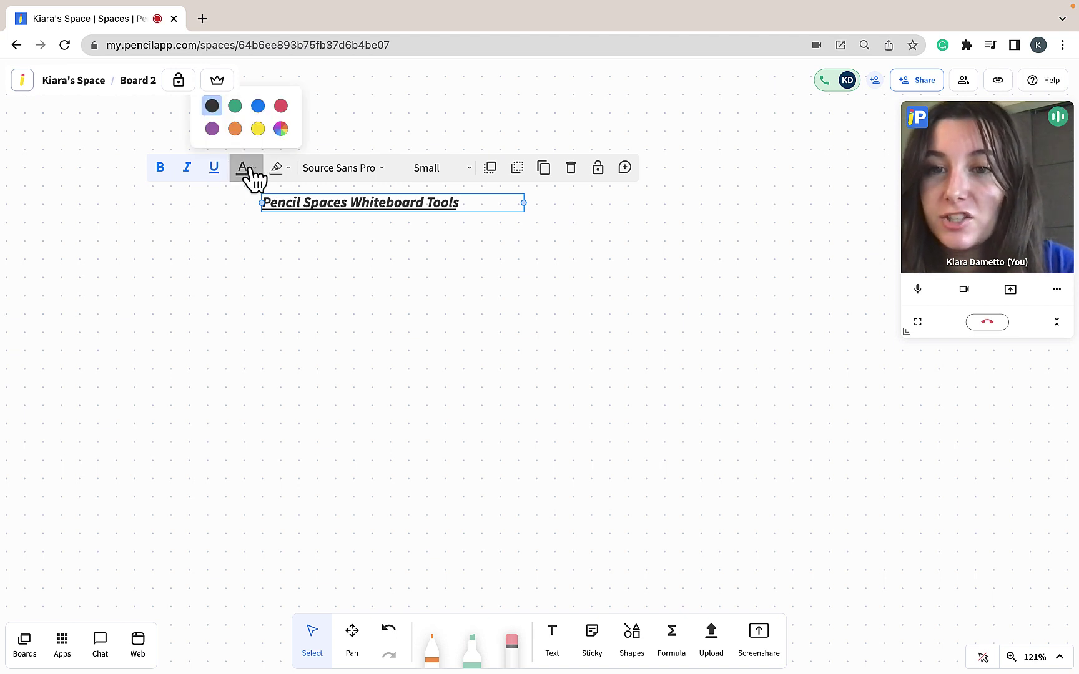
left_click(214, 129)
left_click(279, 170)
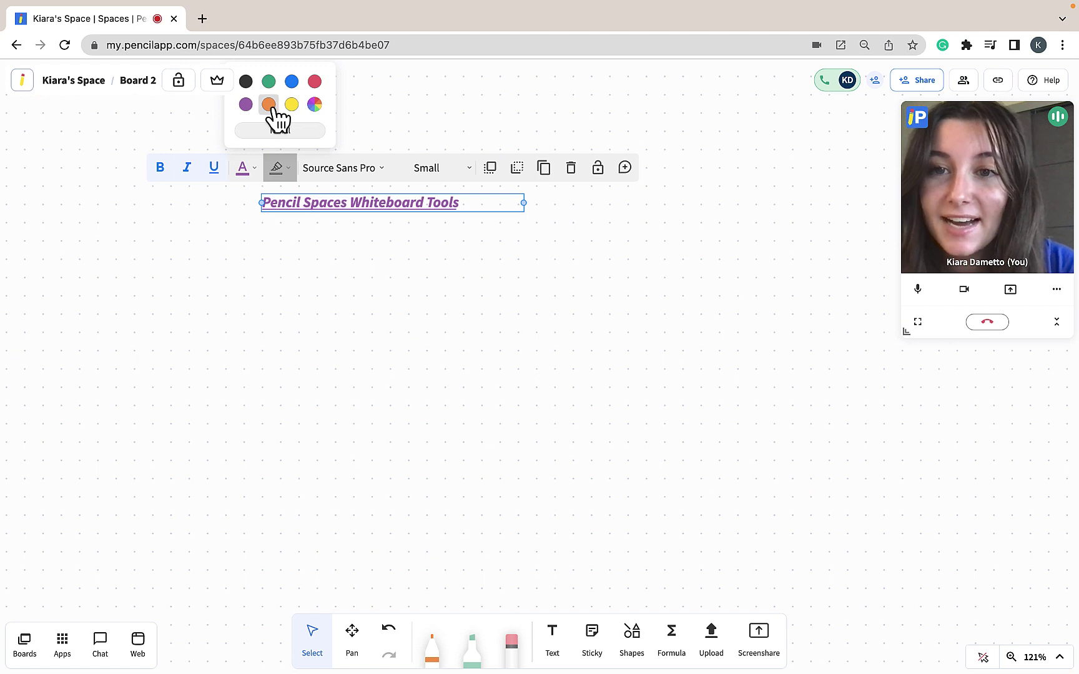
left_click(292, 107)
Set the title font to Virgil at Huge size.
left_click(340, 170)
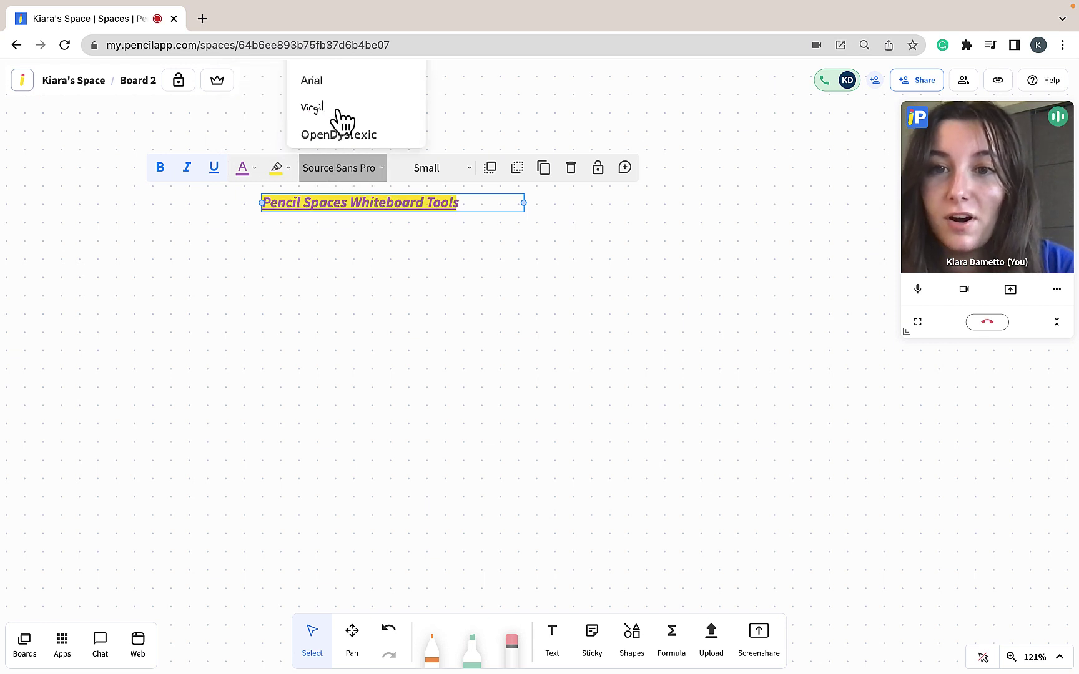
left_click(367, 172)
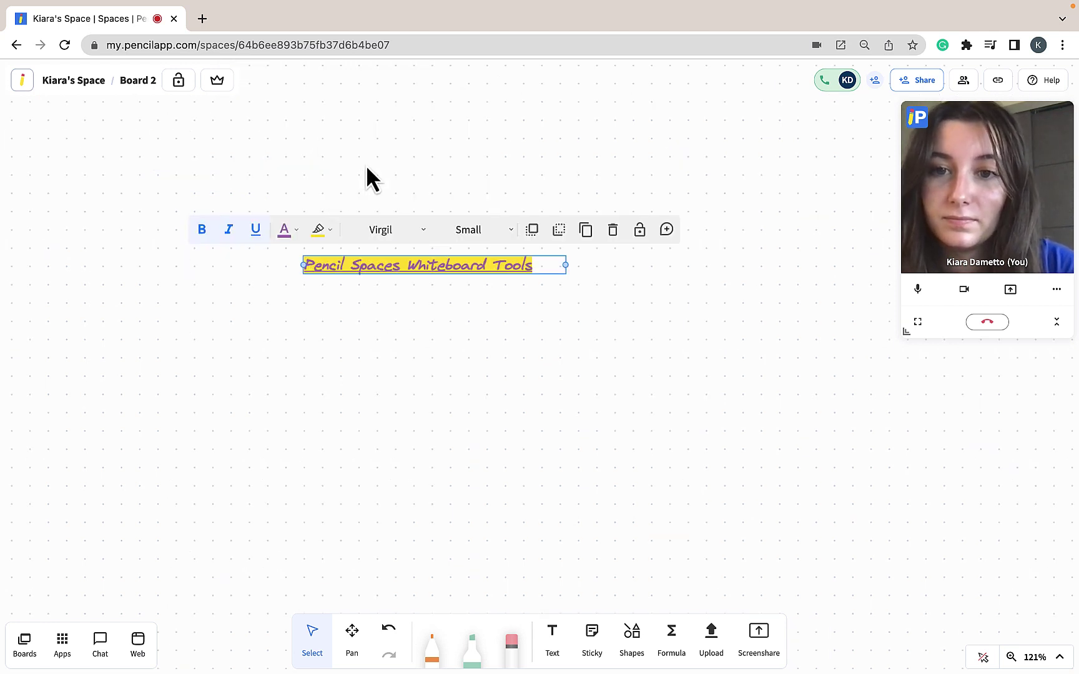
left_click(471, 237)
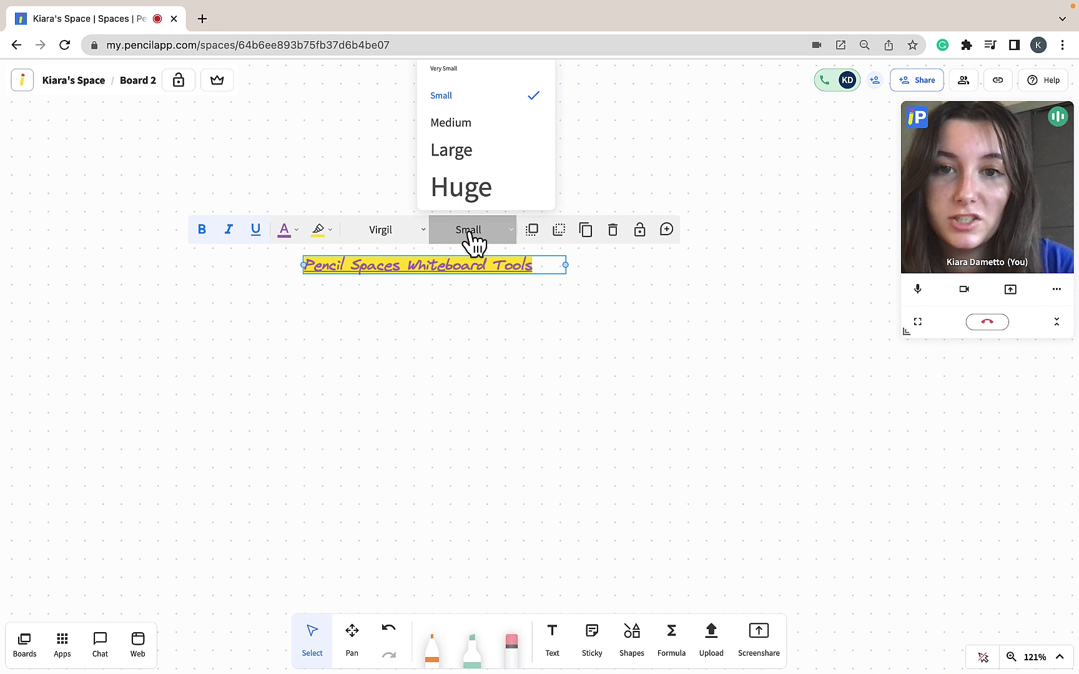
left_click(476, 187)
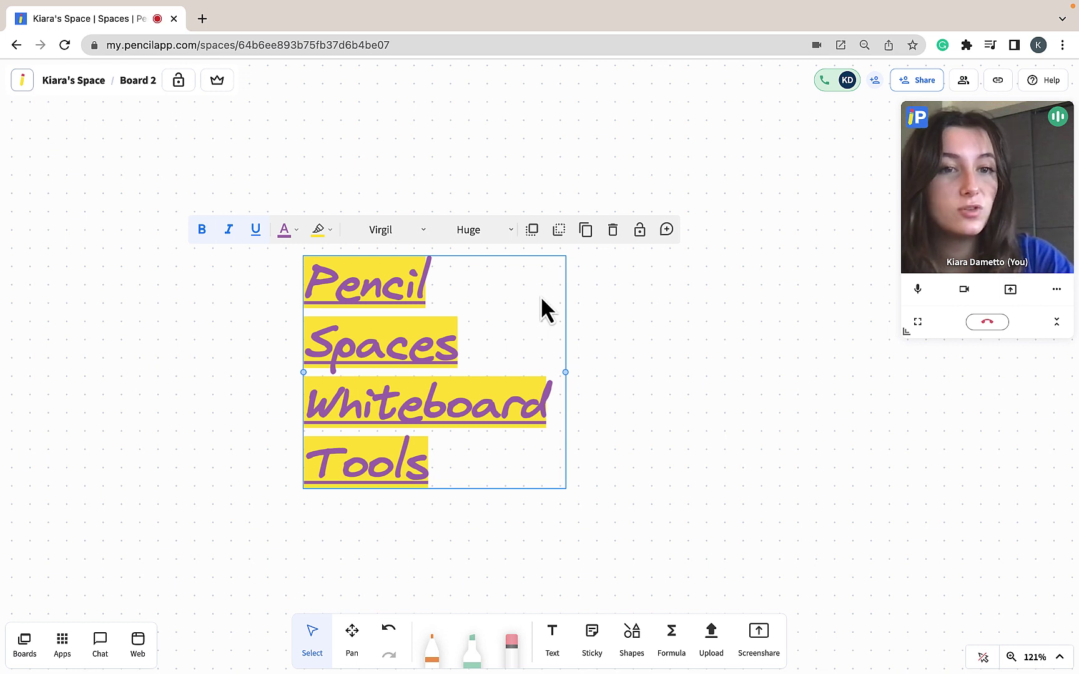
left_click(570, 271)
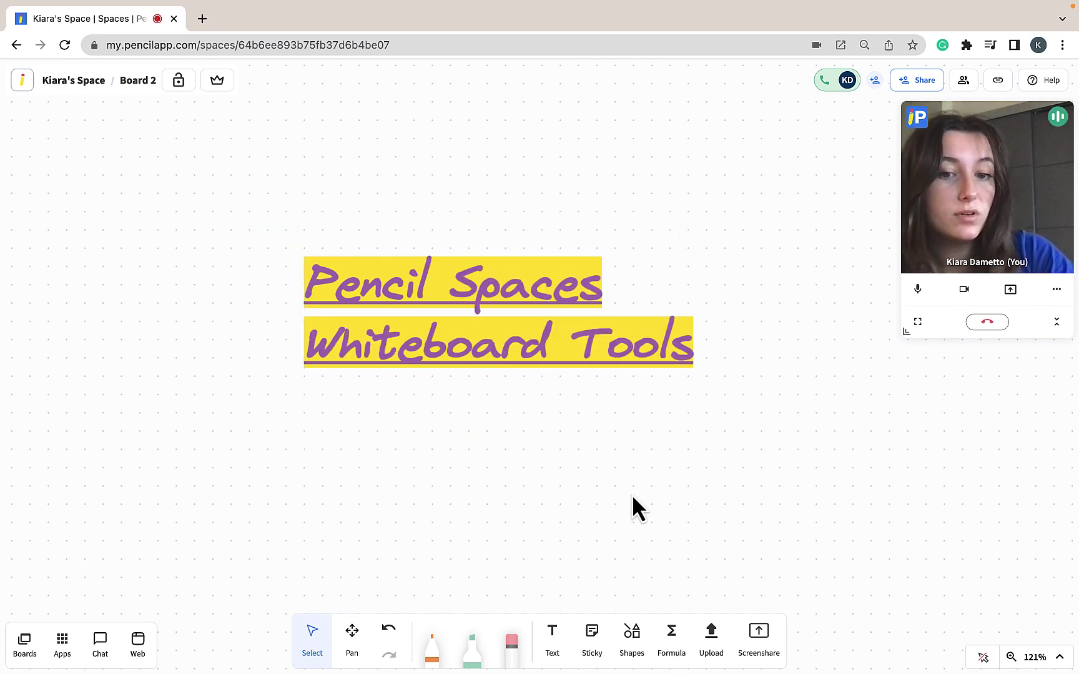
Add a sticky note reading 'Using Pencil Spaces Whiteboard Tools' below and left of the title.
left_click(593, 634)
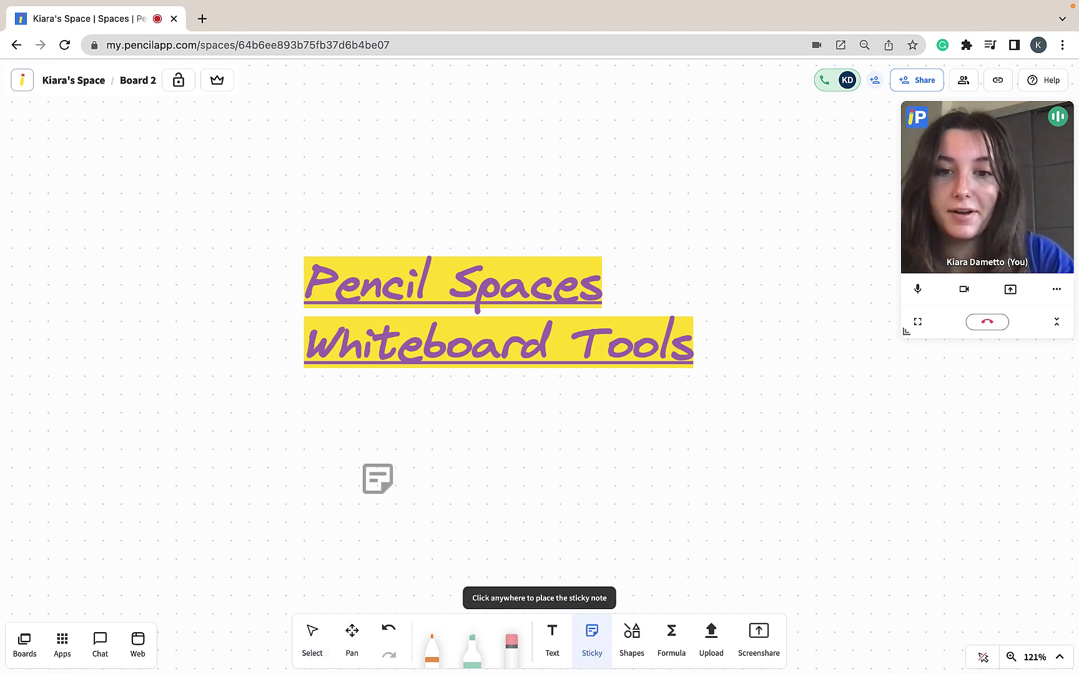
left_click(243, 409)
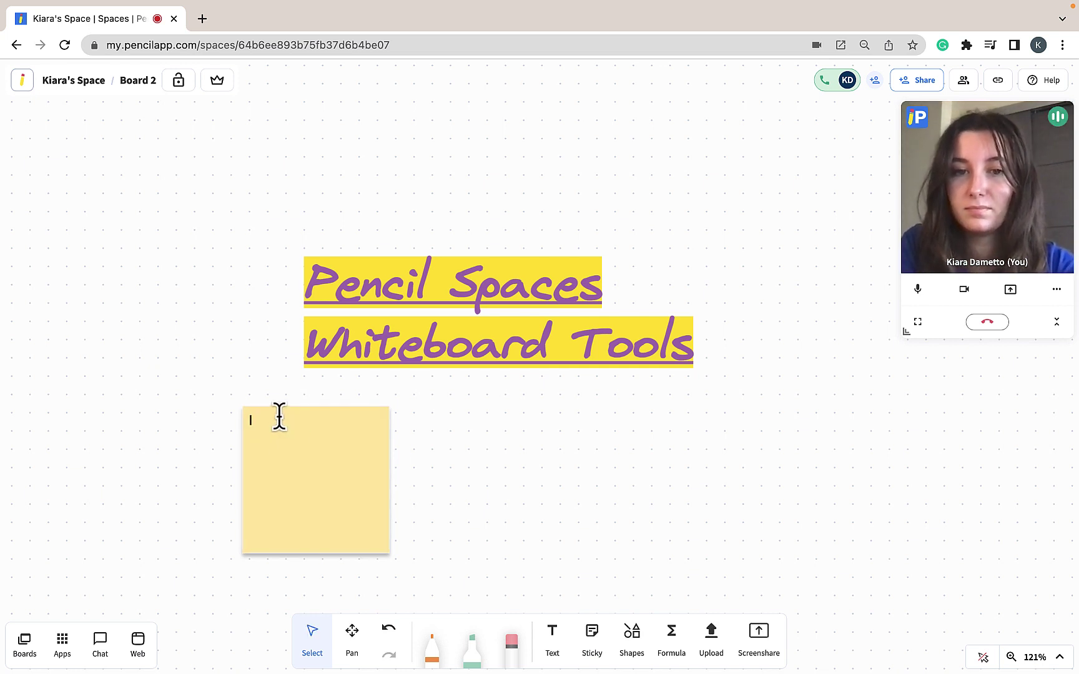
type("Using Pencil Spaces White")
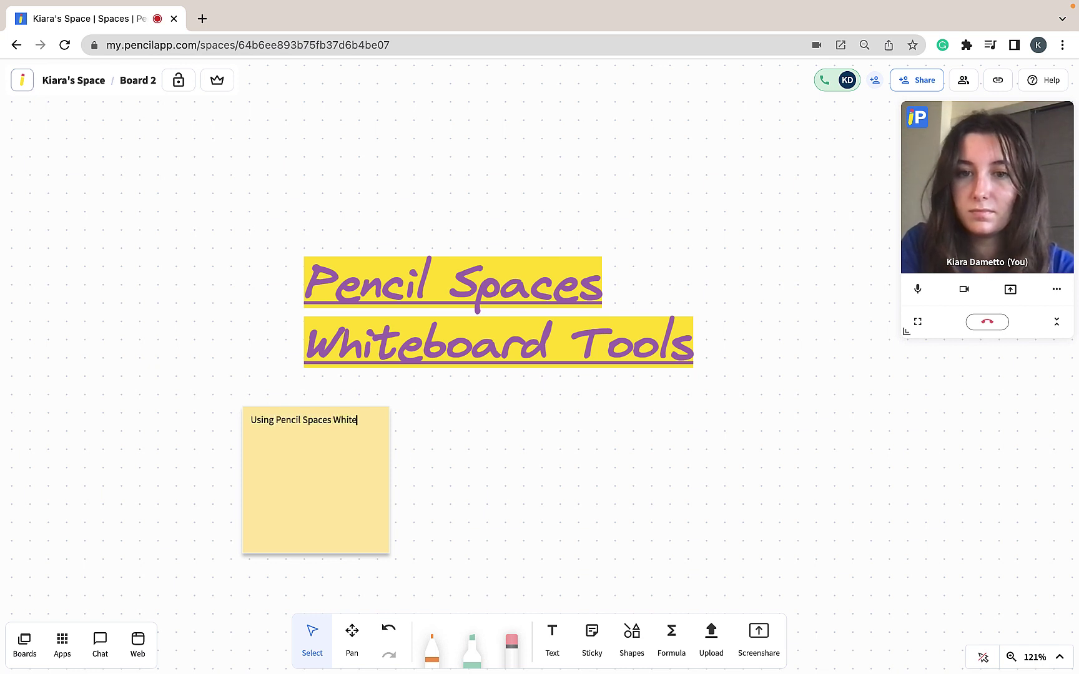
type("board Tools")
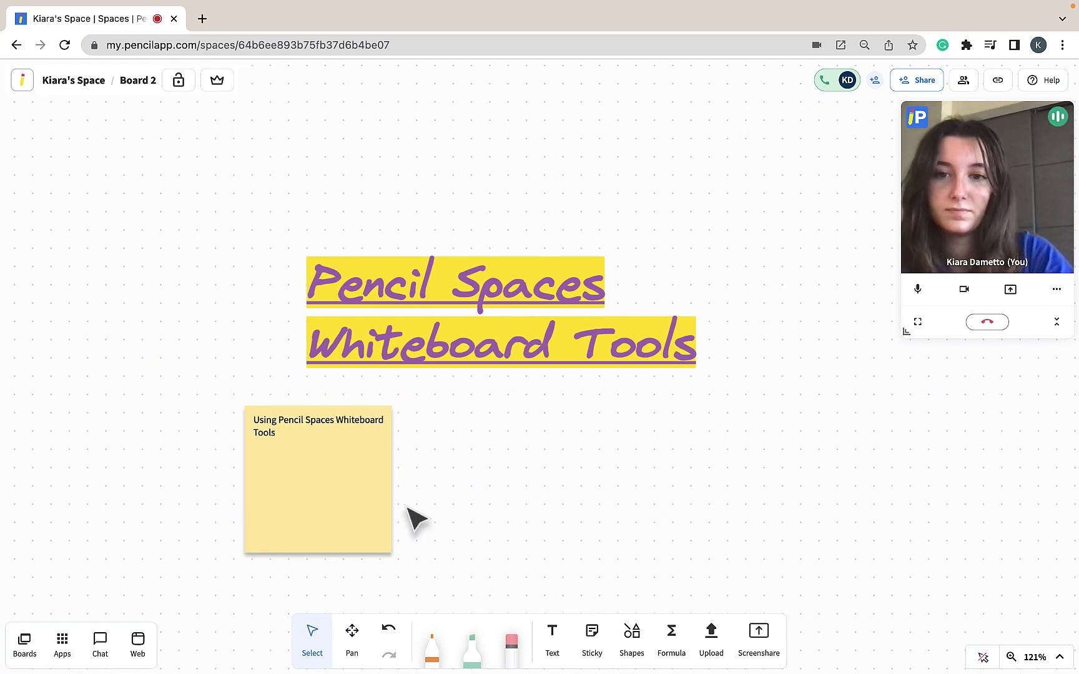
left_click(357, 498)
left_click_drag(357, 498, 418, 487)
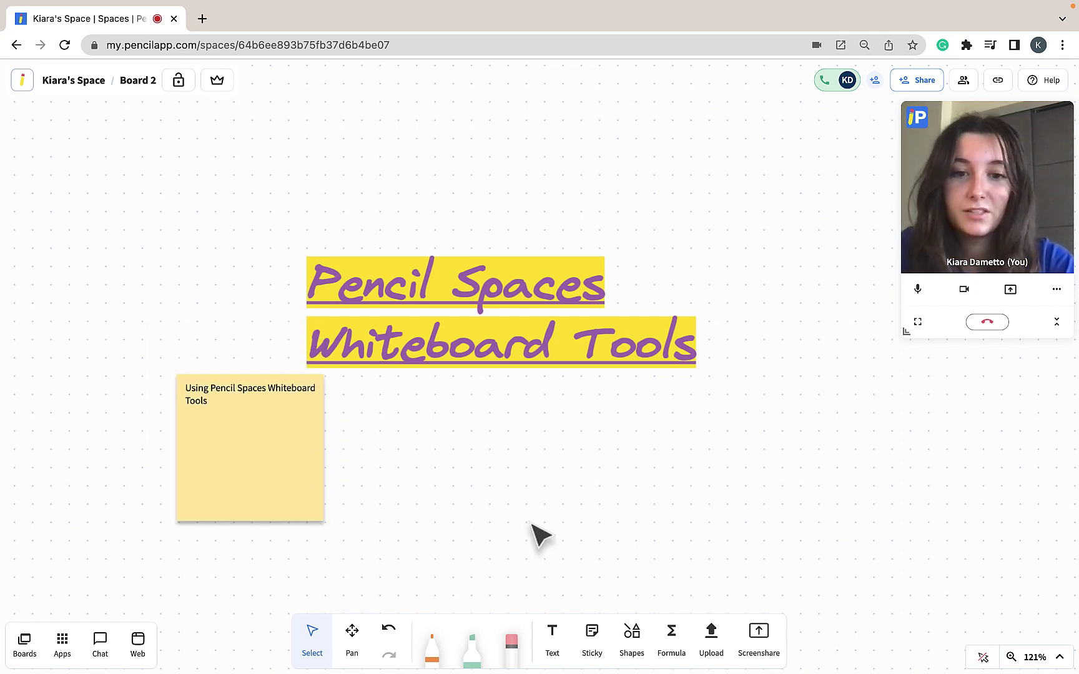
Draw a large circle below the title.
left_click(635, 647)
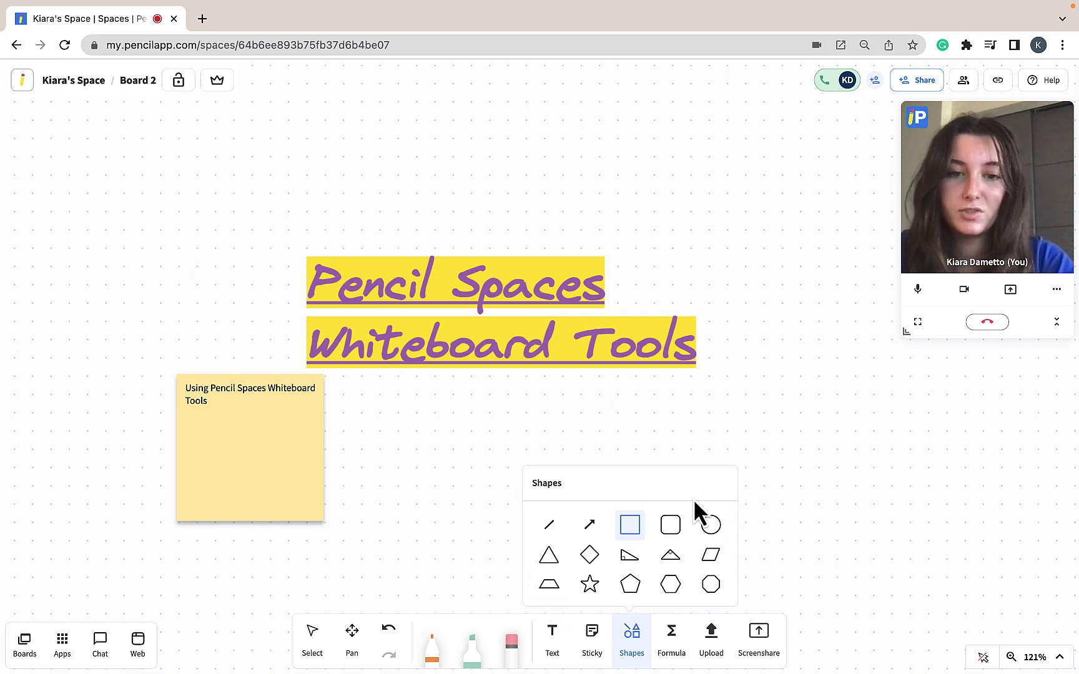
left_click(712, 526)
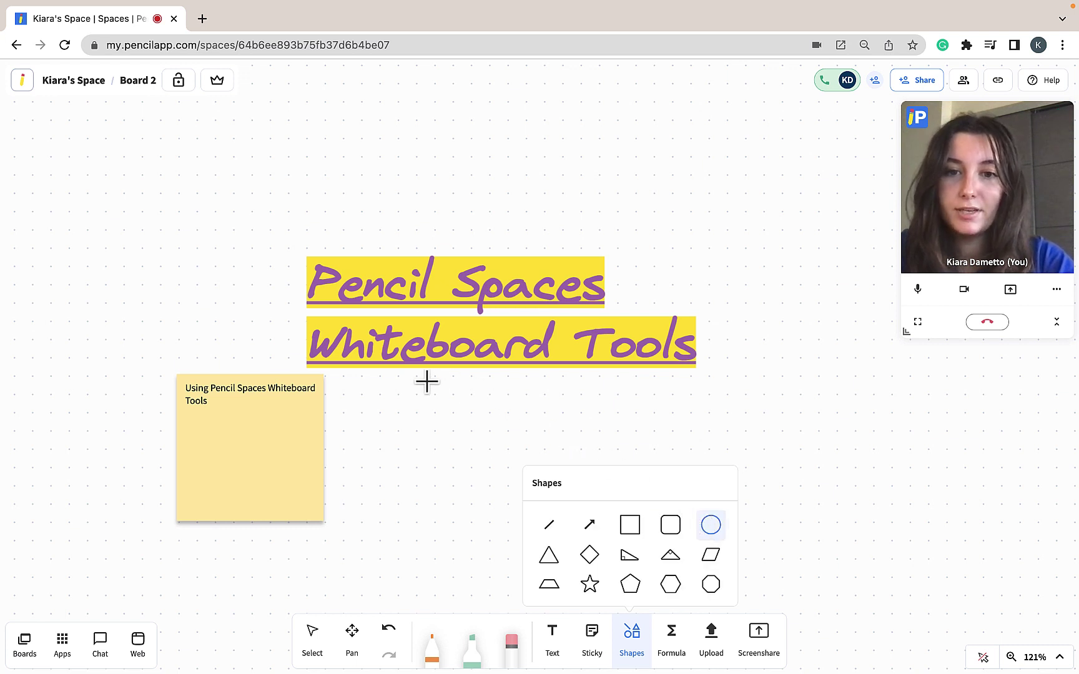
left_click_drag(427, 381, 605, 548)
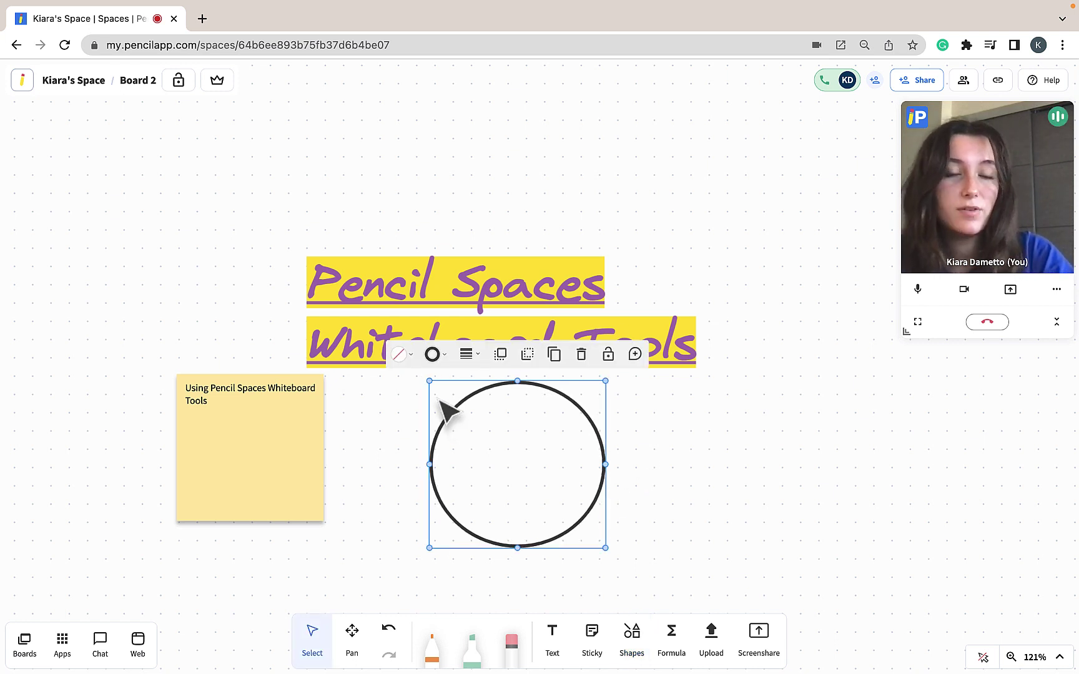
Give the circle an orange fill and a thick yellow outline at the third weight.
left_click(400, 359)
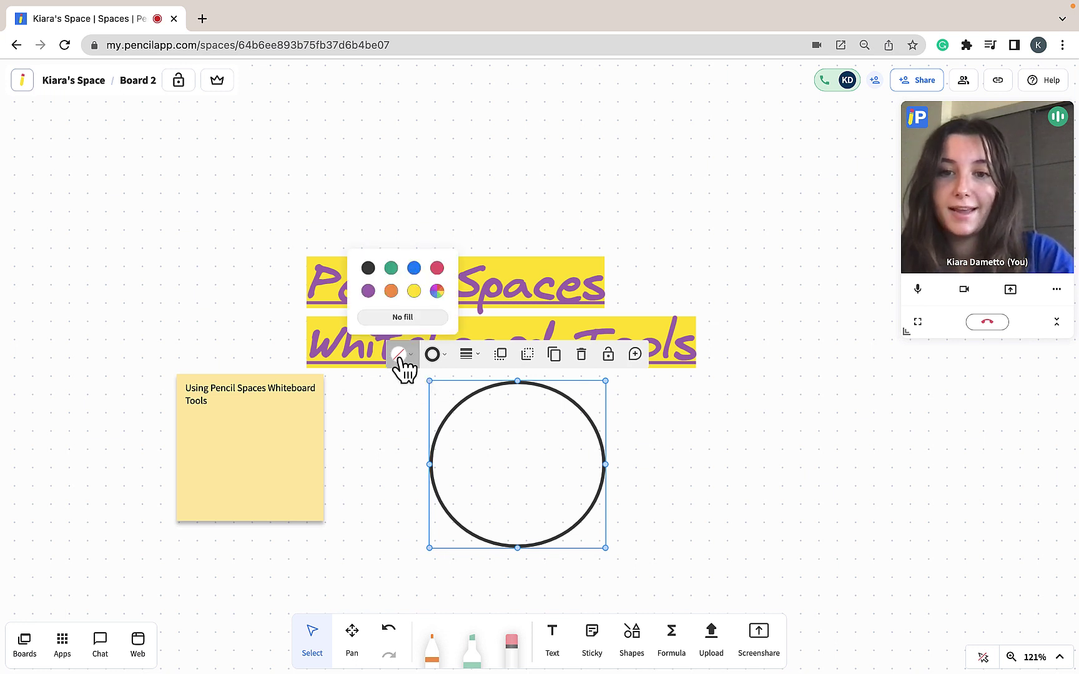
left_click(432, 355)
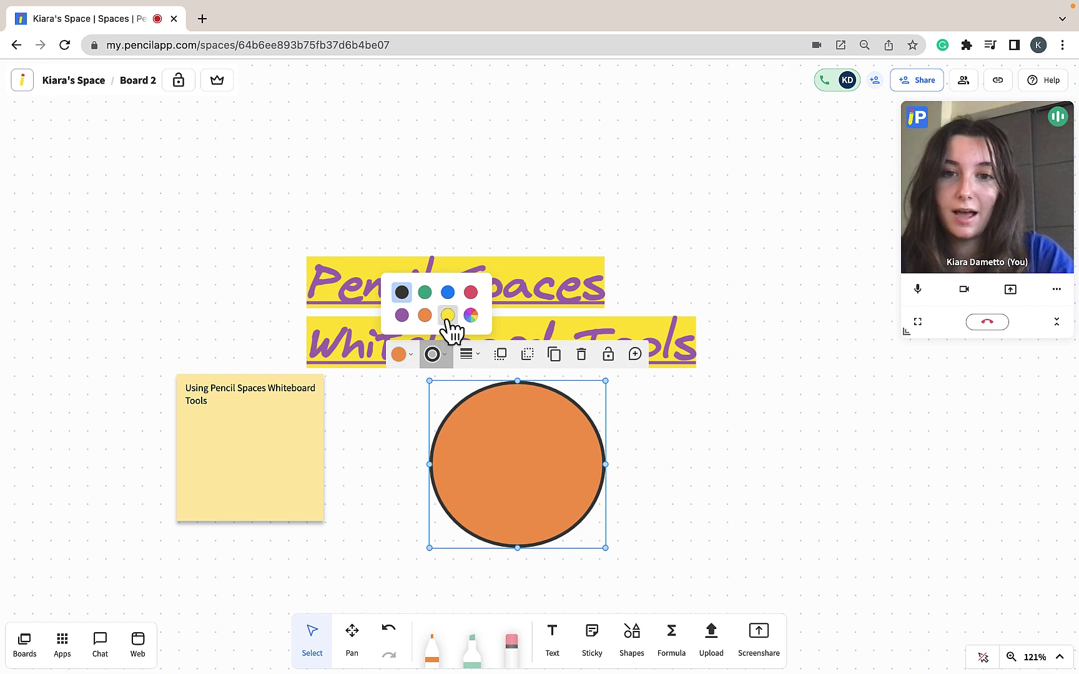
left_click(448, 317)
left_click(466, 357)
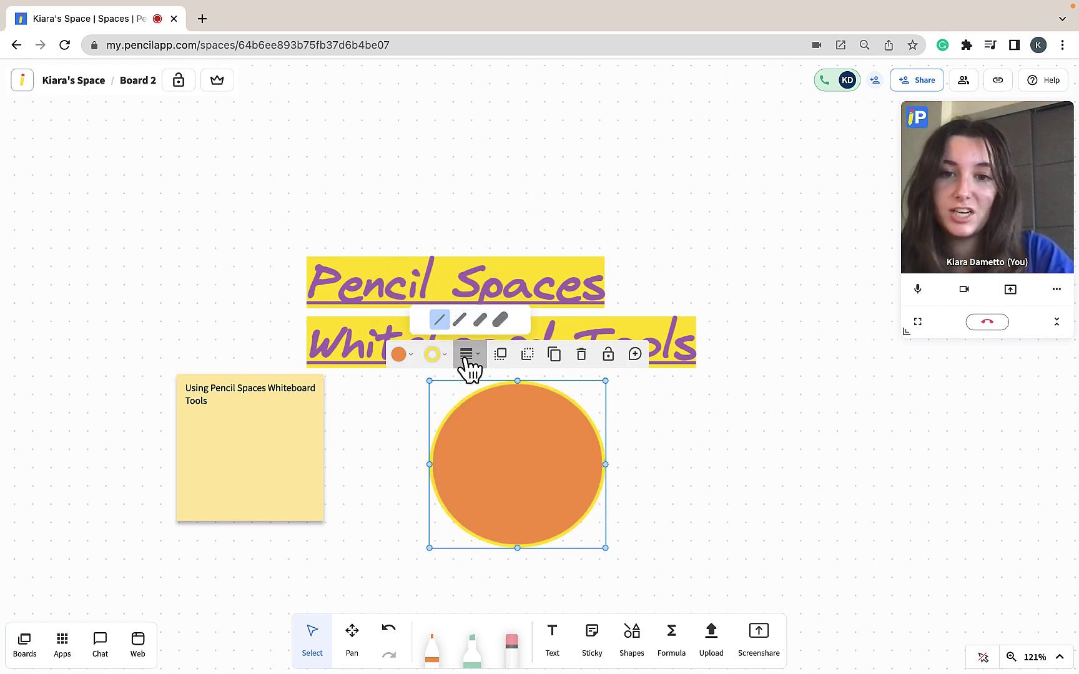
left_click(479, 319)
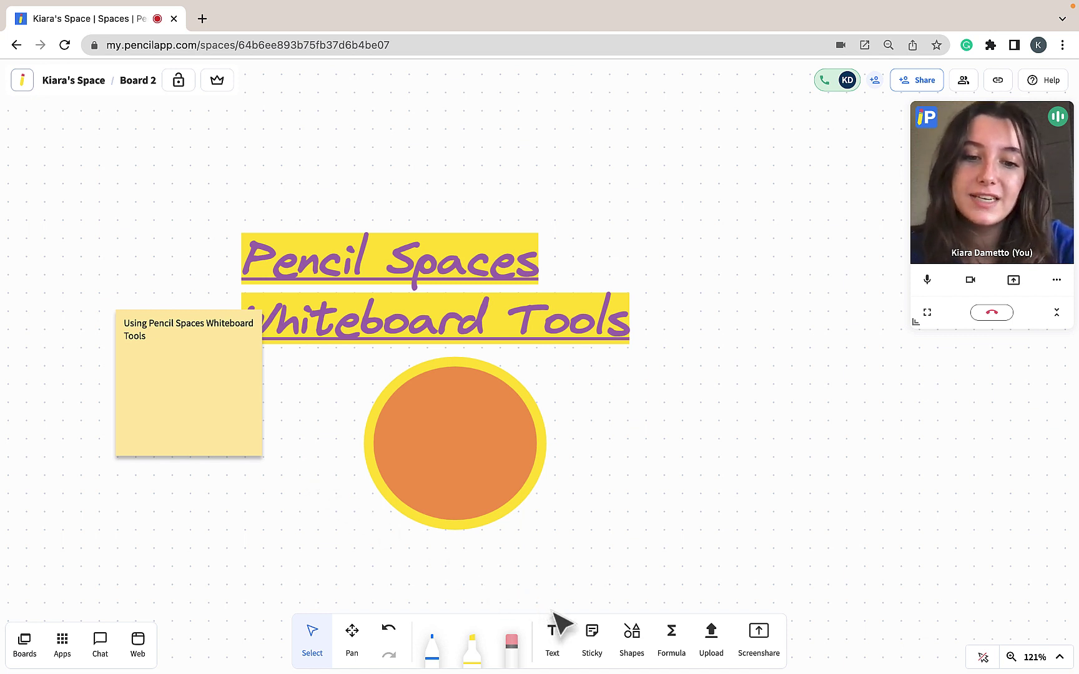
Draw two straight black lines to the right of the circle.
left_click(627, 643)
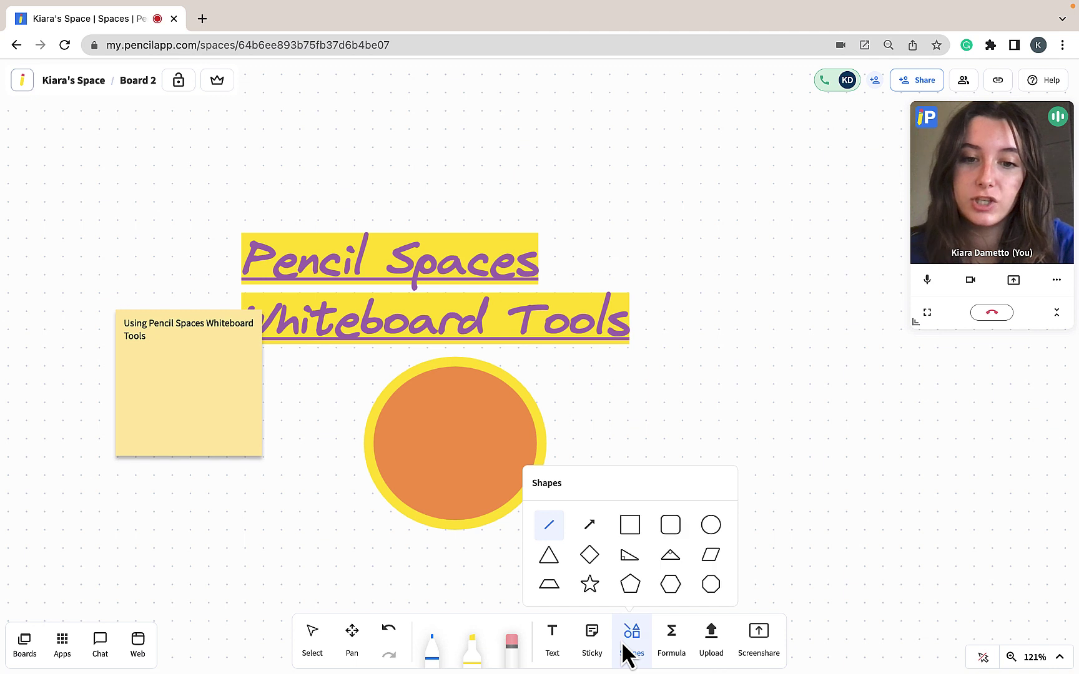
left_click(547, 531)
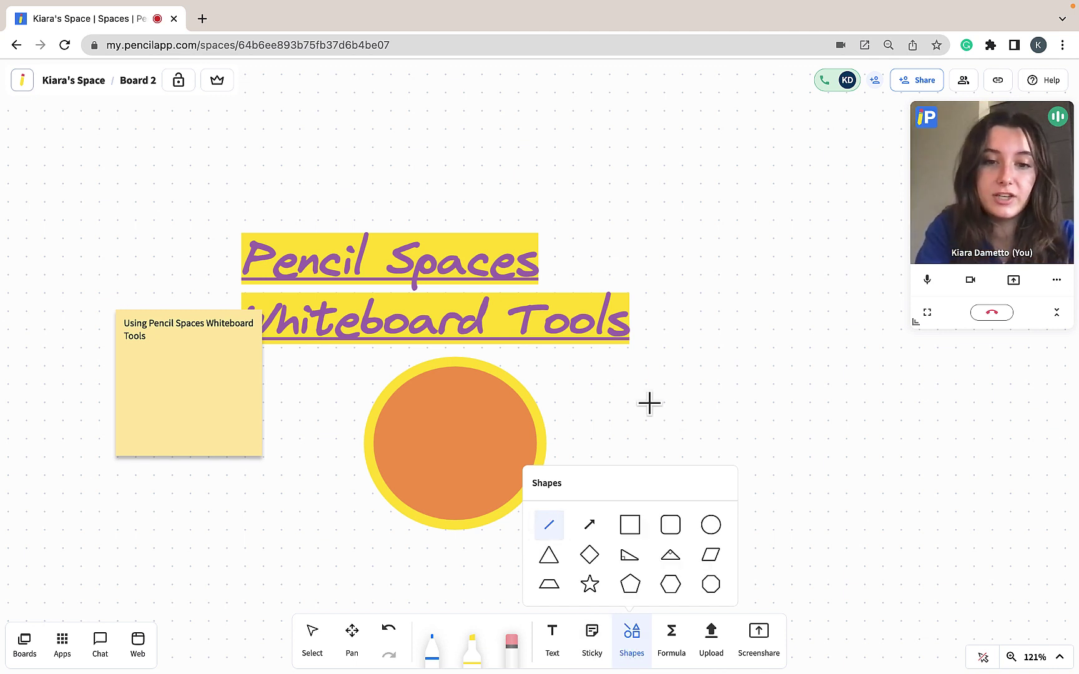
mouse_move(651, 405)
left_mouse_down()
mouse_move(788, 404)
mouse_move(853, 434)
mouse_move(869, 388)
mouse_move(890, 420)
mouse_move(894, 405)
mouse_move(891, 390)
mouse_move(882, 433)
mouse_move(747, 532)
mouse_move(631, 547)
mouse_move(638, 464)
mouse_move(643, 539)
left_mouse_up()
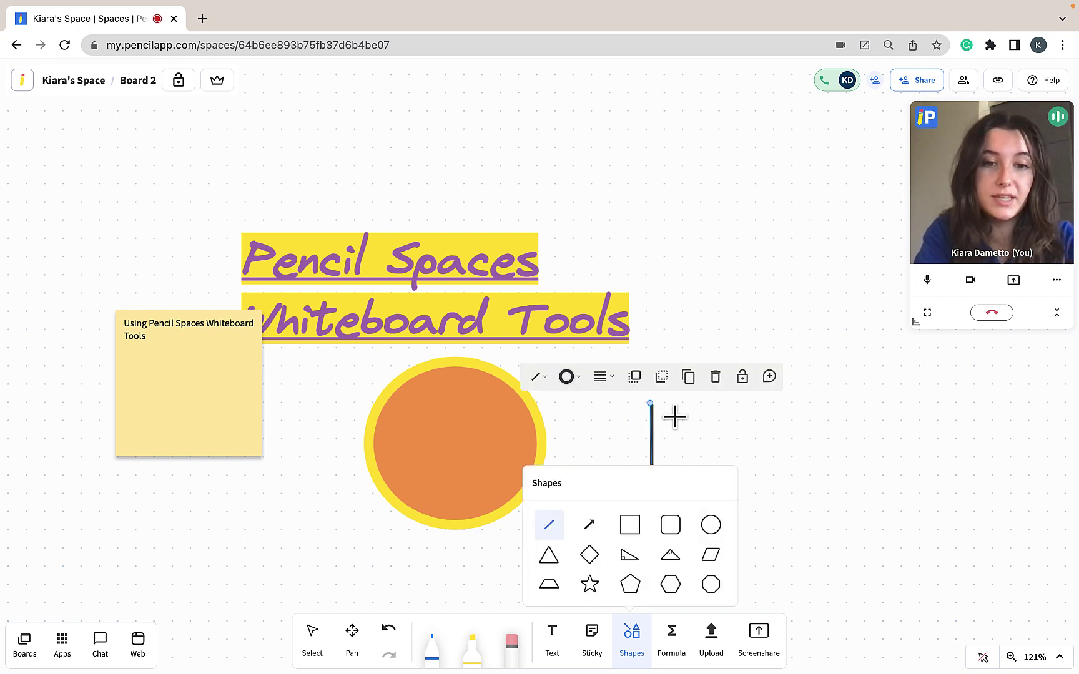
left_click_drag(676, 417, 862, 424)
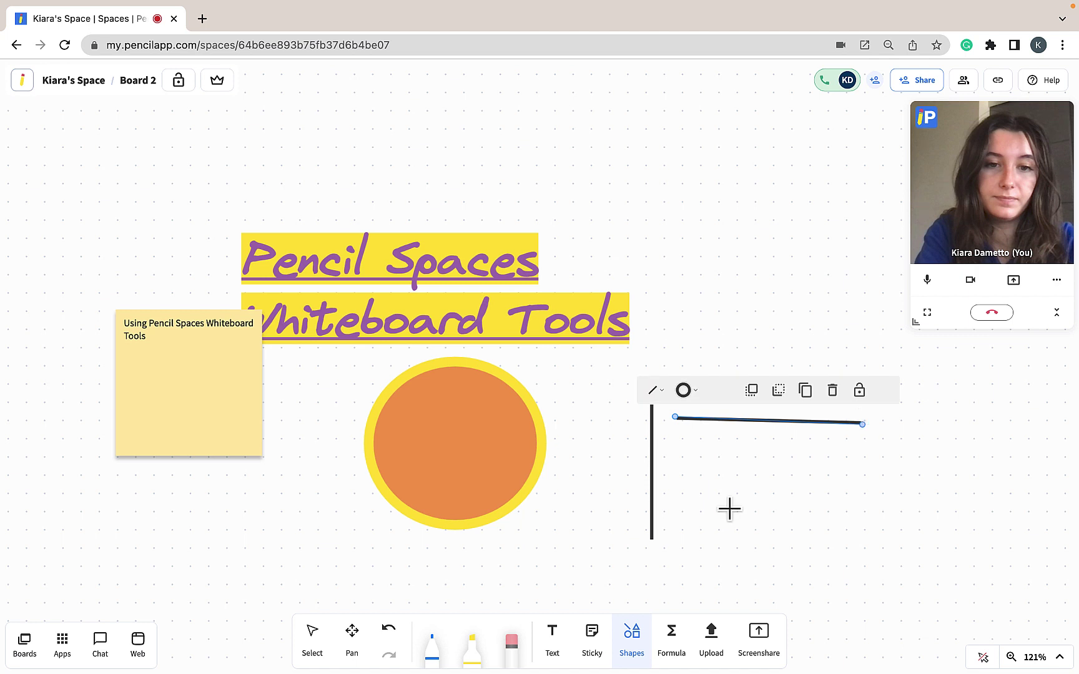
Draw a square near the top of the board and another rectangle on the right.
left_click(629, 636)
left_click(631, 525)
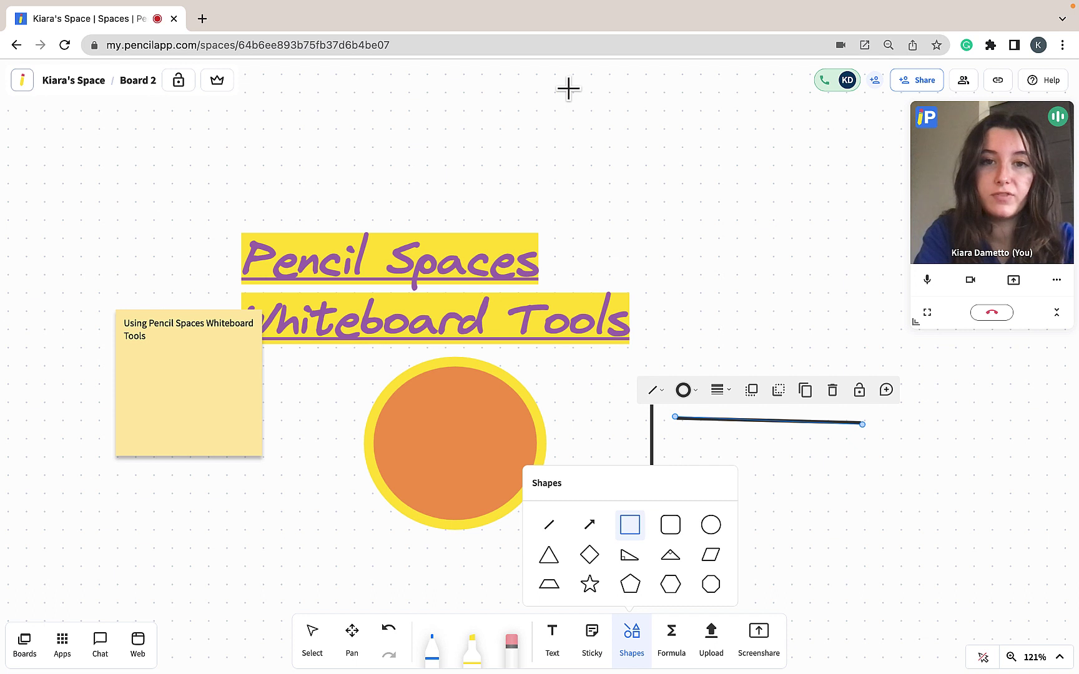
left_click_drag(568, 89, 741, 282)
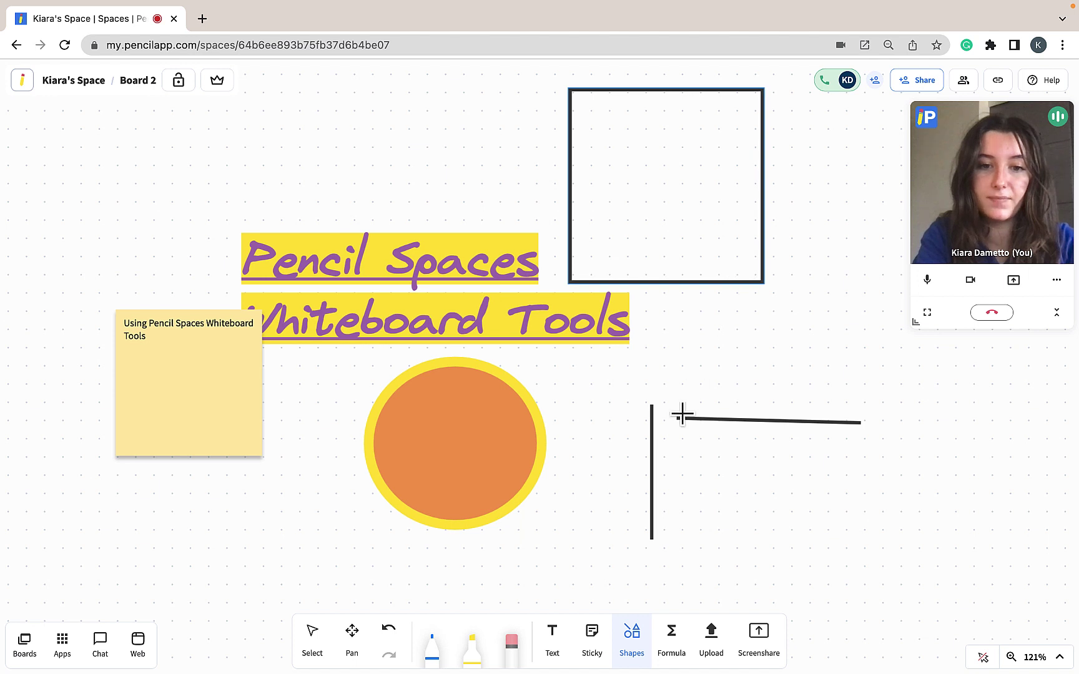
left_click(632, 654)
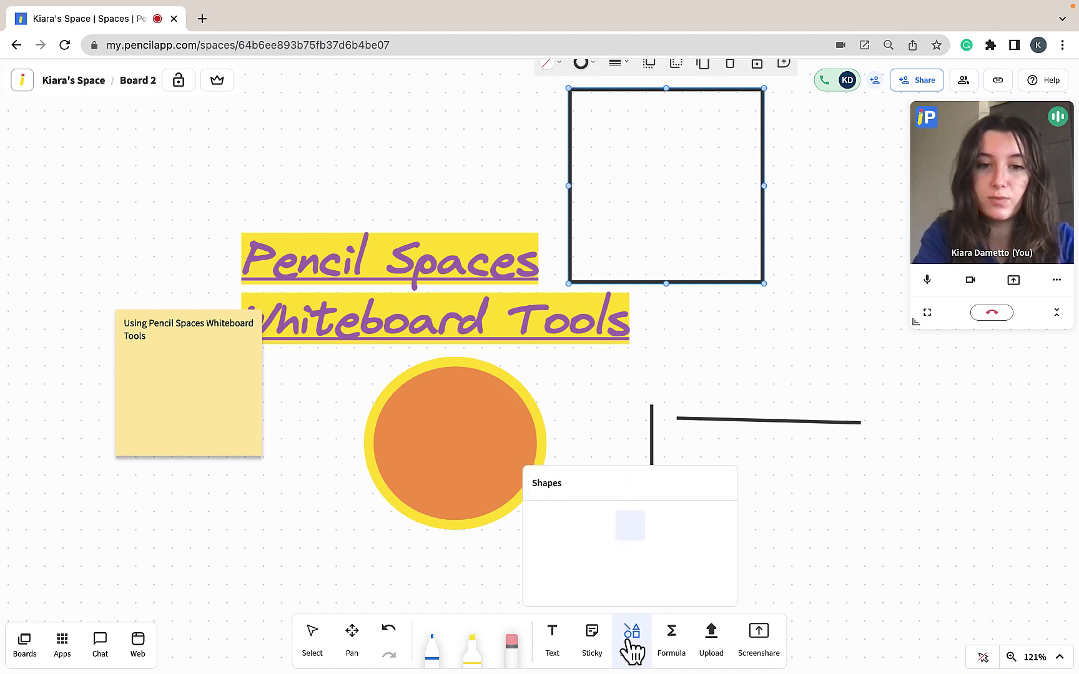
left_click(631, 526)
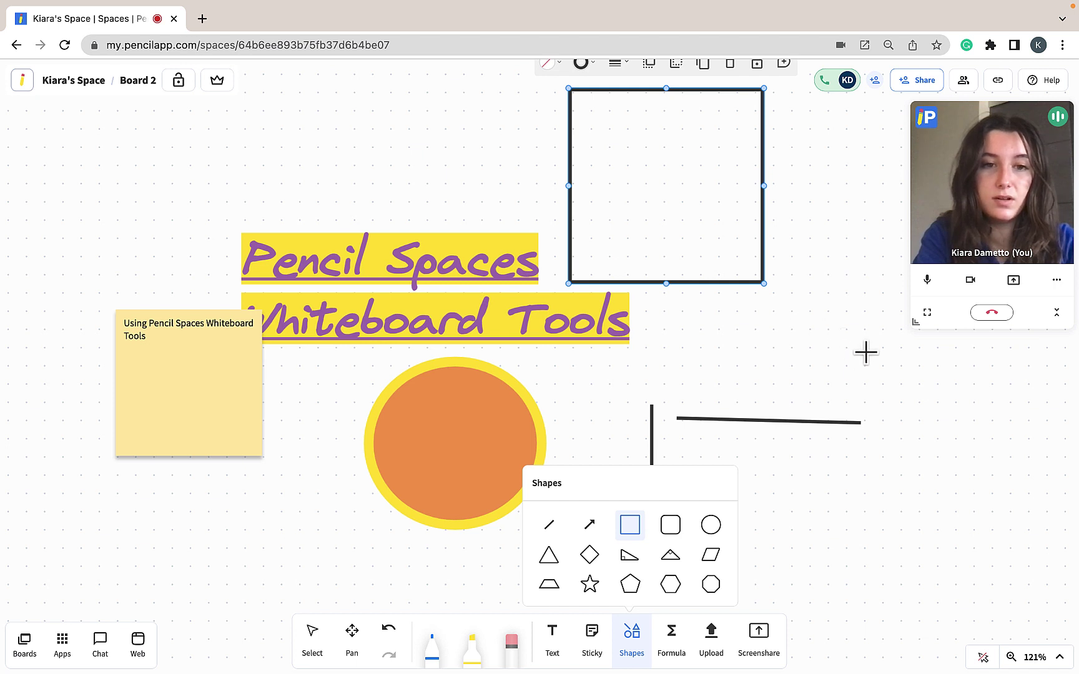
mouse_move(865, 353)
left_mouse_down()
mouse_move(953, 480)
mouse_move(993, 506)
left_mouse_up()
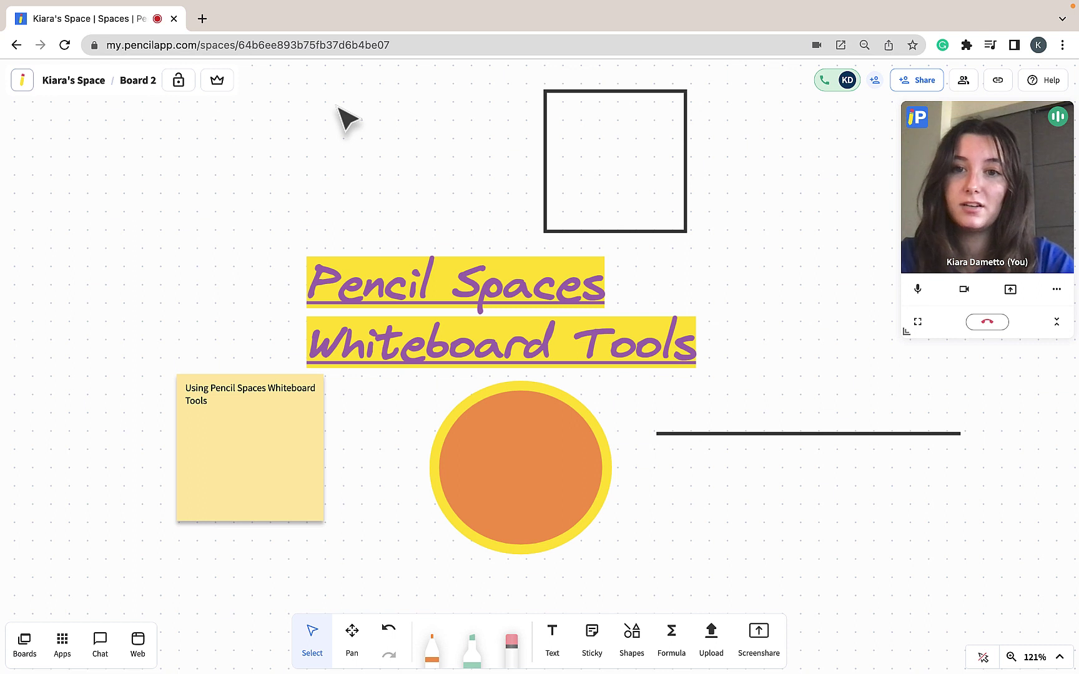
Move the title, square, circle and line together slightly lower, then view and close Help.
left_click_drag(329, 102, 681, 447)
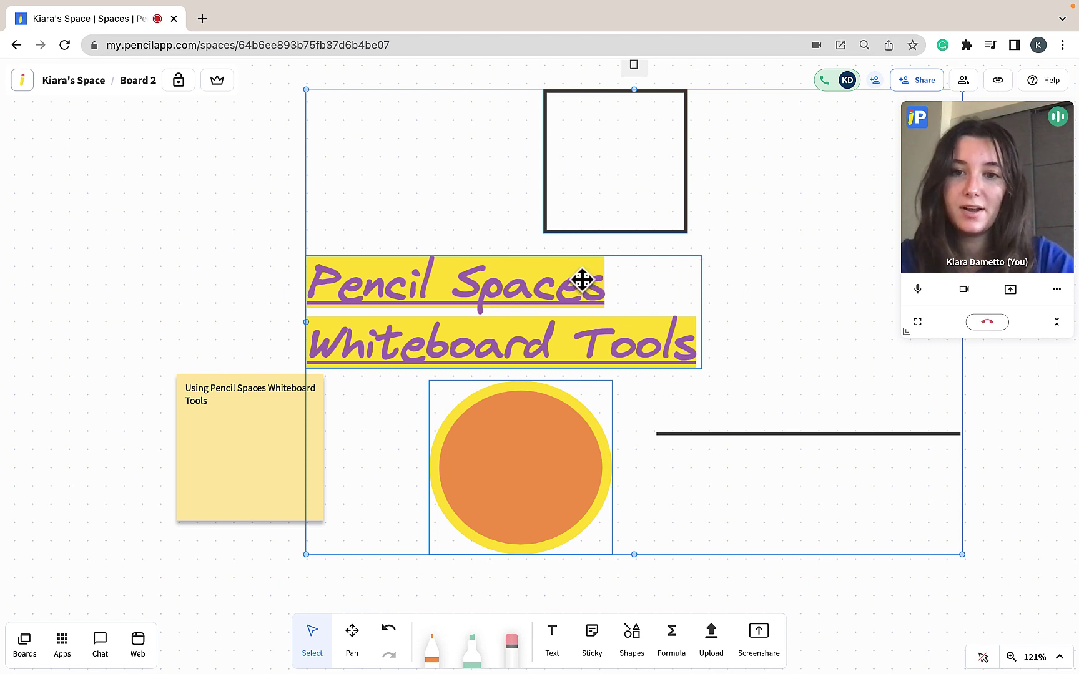
left_click_drag(589, 261, 562, 324)
left_click(1015, 423)
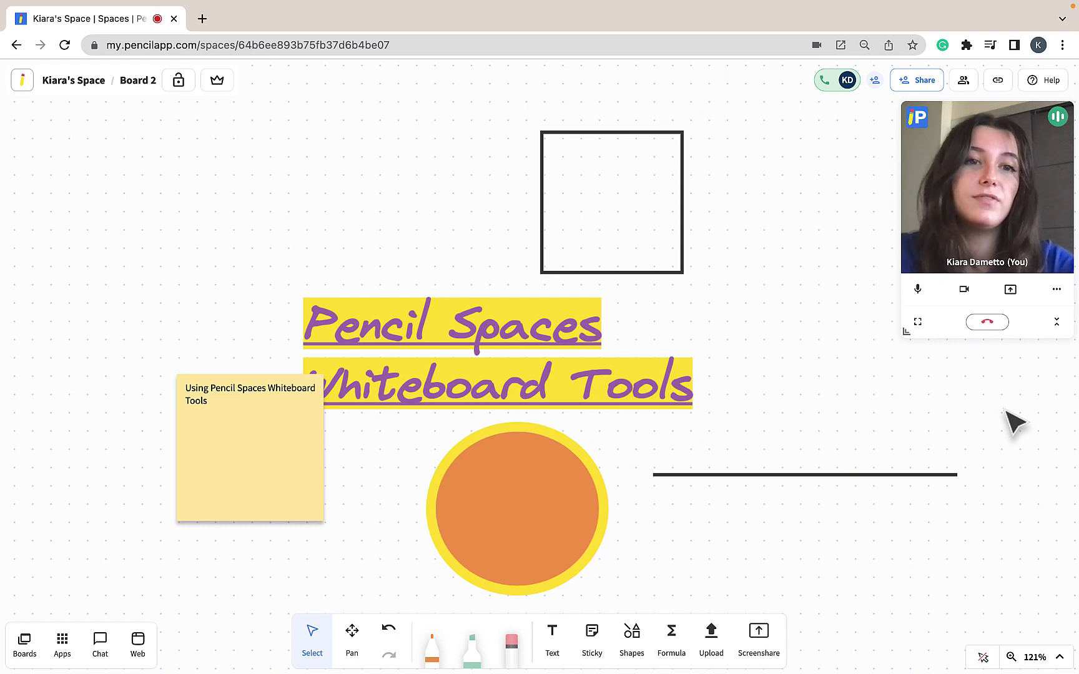
left_click(1062, 87)
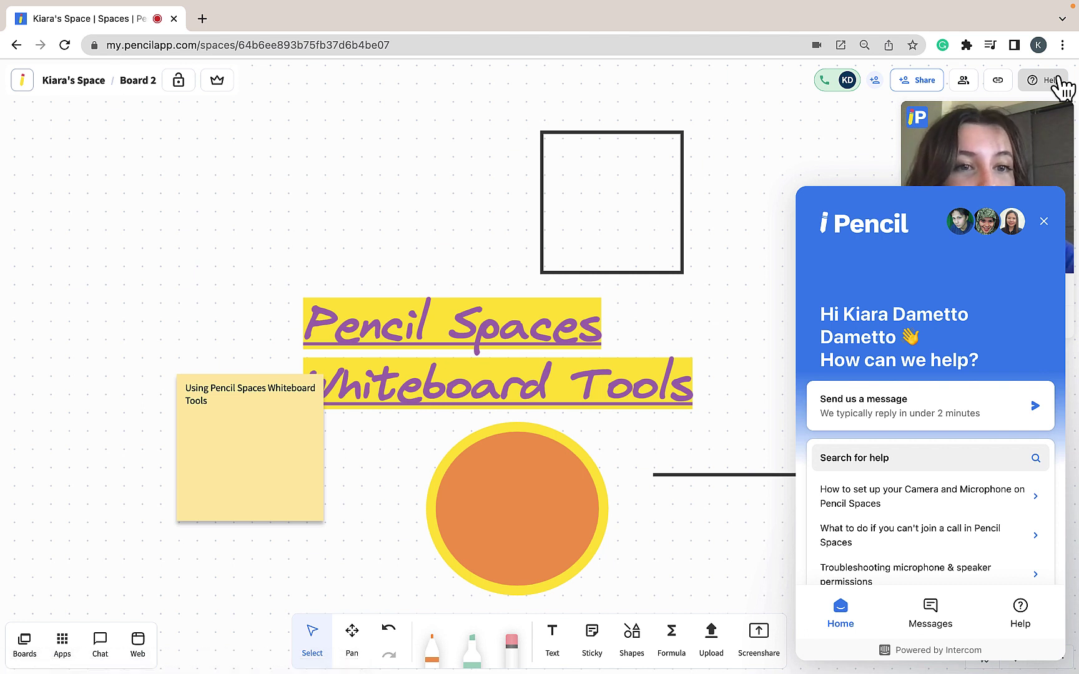
left_click(1061, 87)
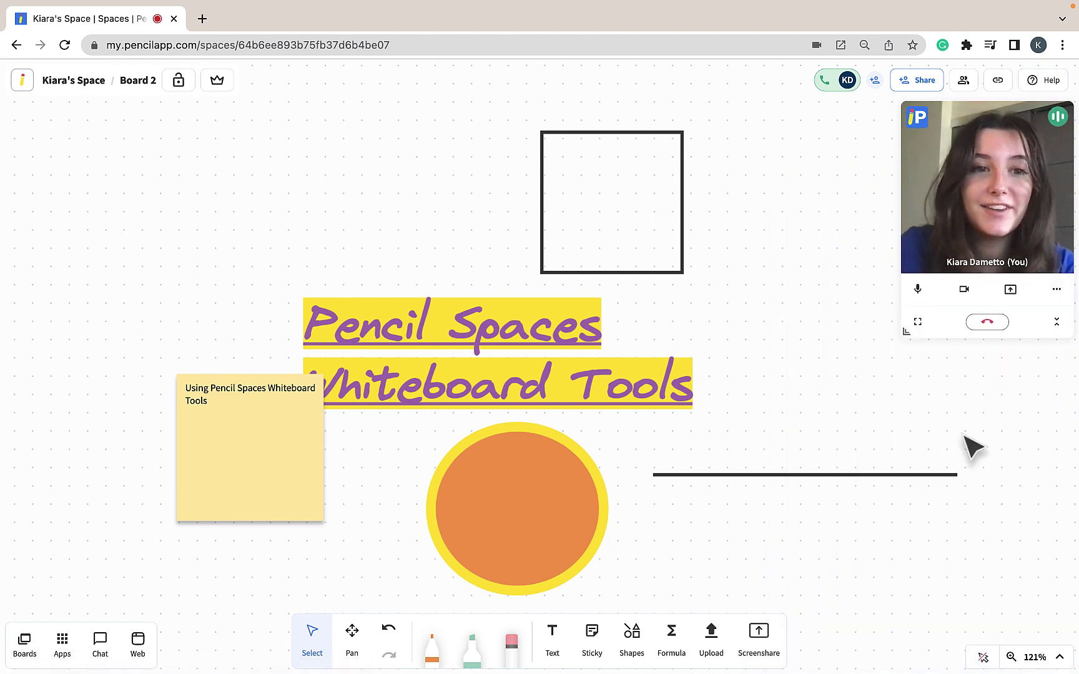